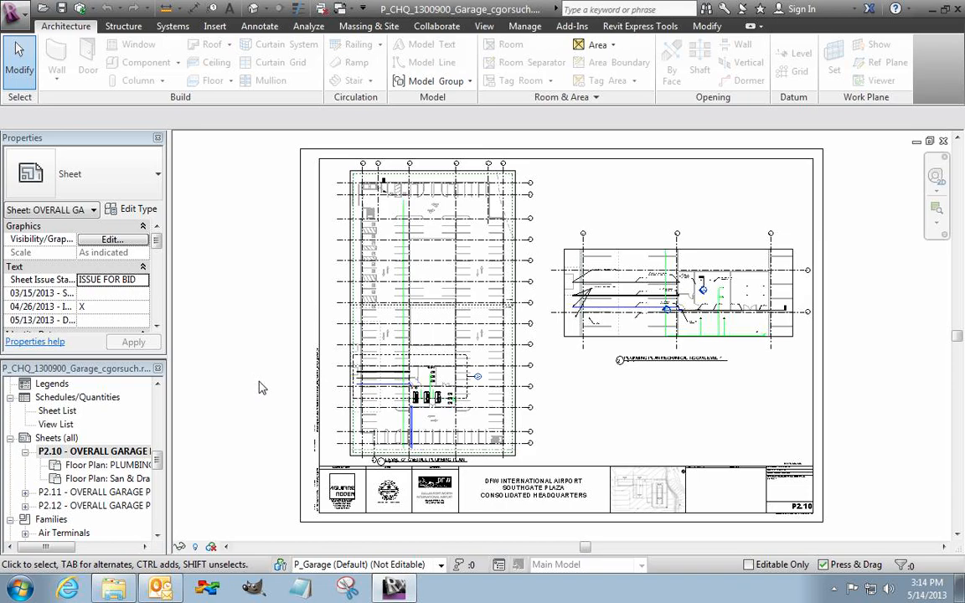
Check which title block family sheet P2.10 uses and examine its revision and sheet information areas
{"action": "left_click", "coordinate": [305, 388]}
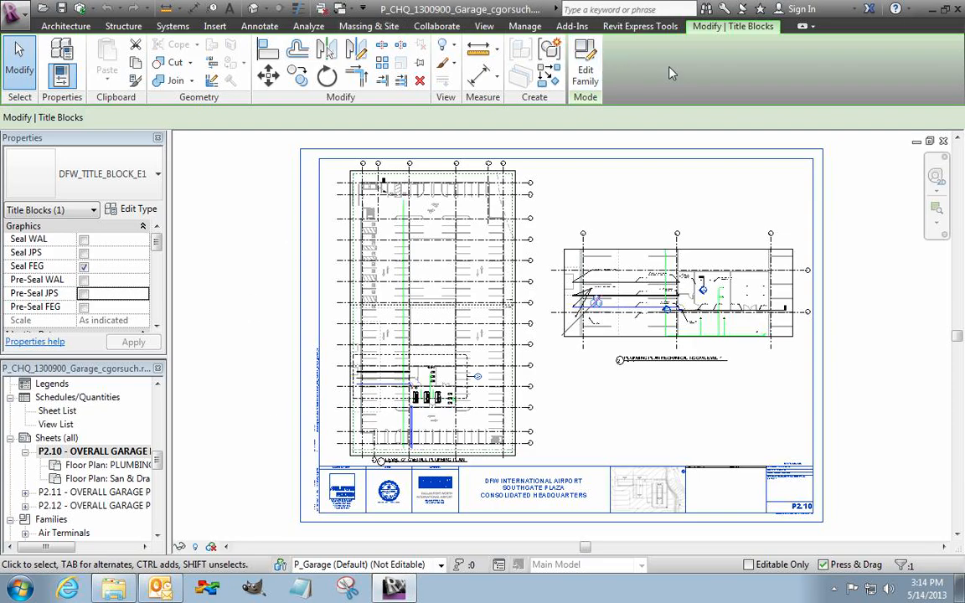
{"action": "left_click", "coordinate": [843, 226]}
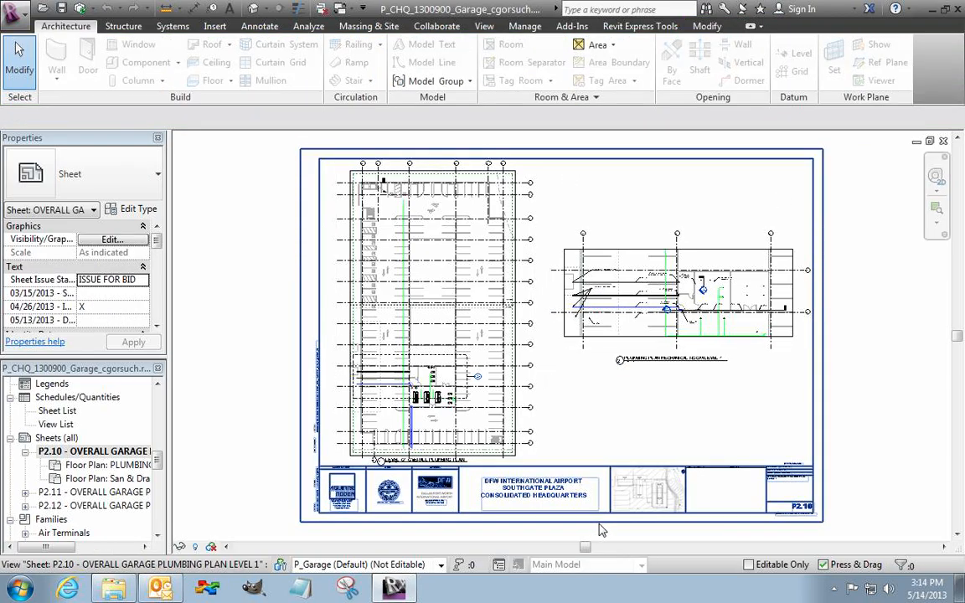
{"action": "key", "text": "z"}
{"action": "key", "text": "r"}
{"action": "left_click_drag", "start_coordinate": [835, 525], "coordinate": [529, 392]}
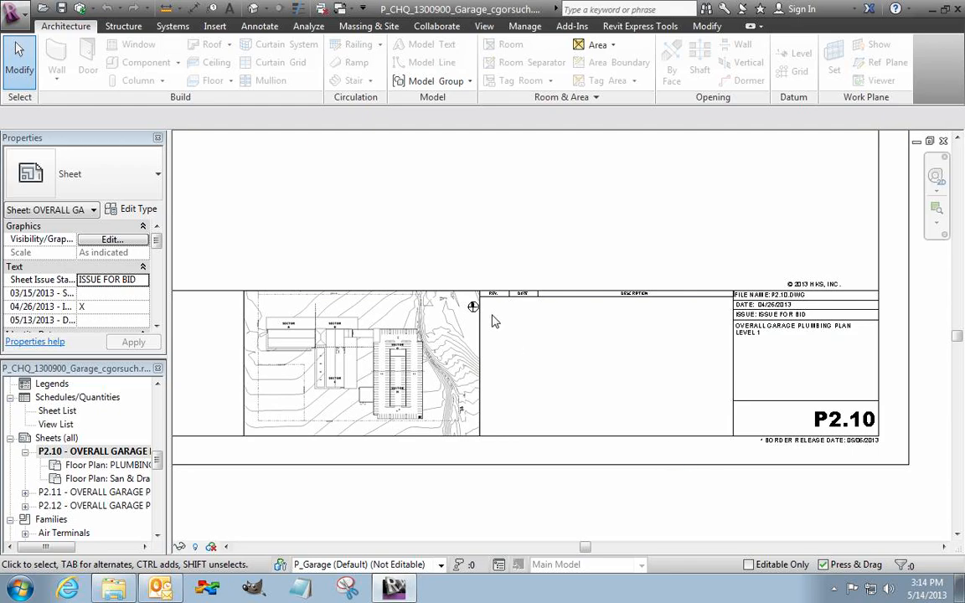
Start loading a family and browse to the 1200 project folder under AAI-Proj on the H: data drive
{"action": "left_click", "coordinate": [215, 26]}
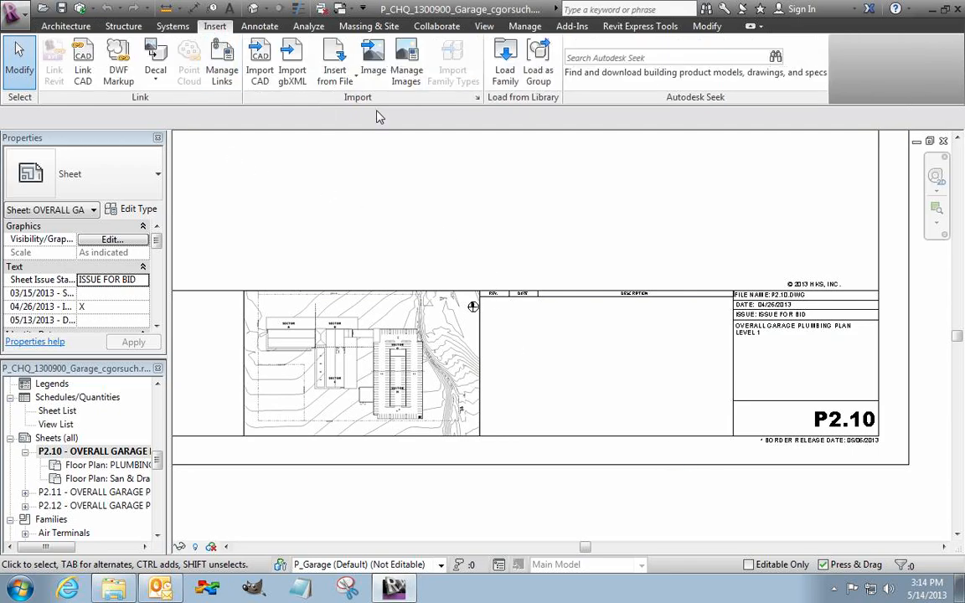
{"action": "left_click", "coordinate": [506, 74]}
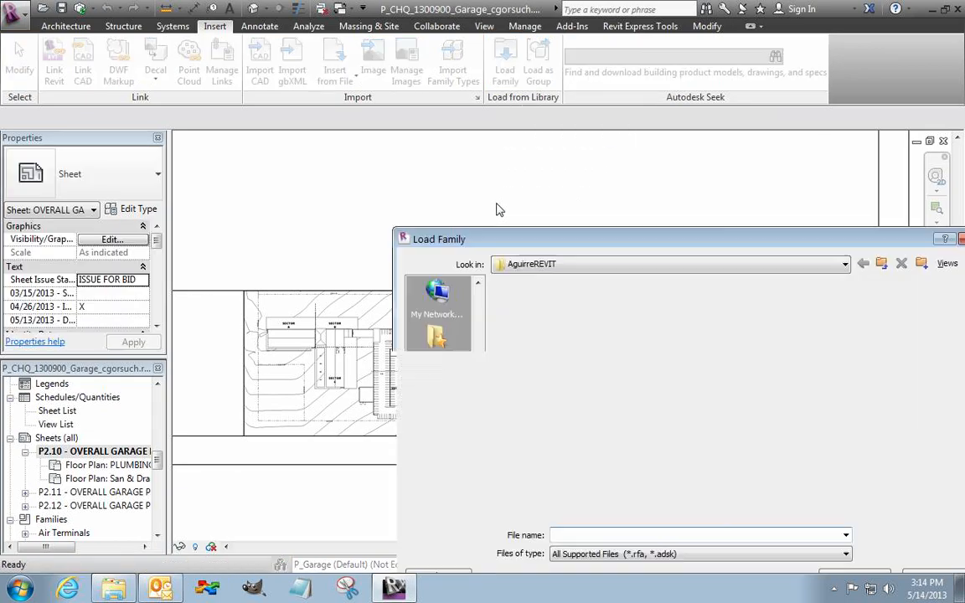
{"action": "left_click_drag", "start_coordinate": [566, 238], "coordinate": [418, 135]}
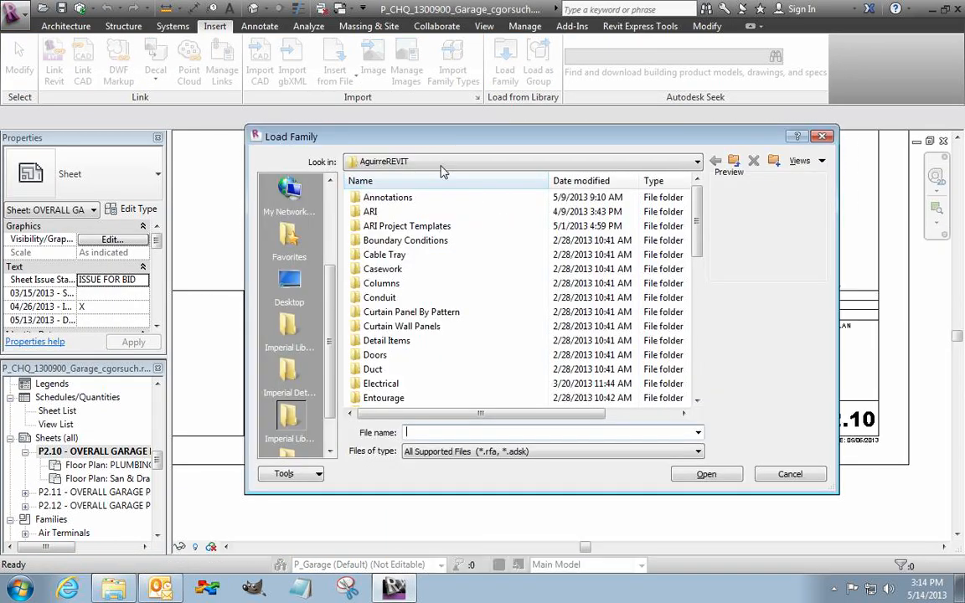
{"action": "left_click", "coordinate": [444, 164]}
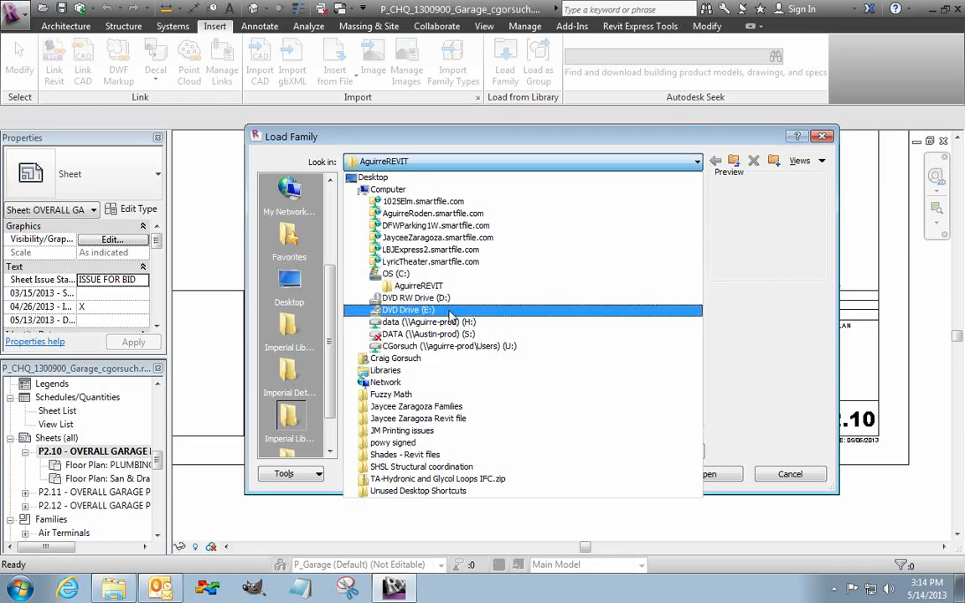
{"action": "left_click", "coordinate": [450, 322]}
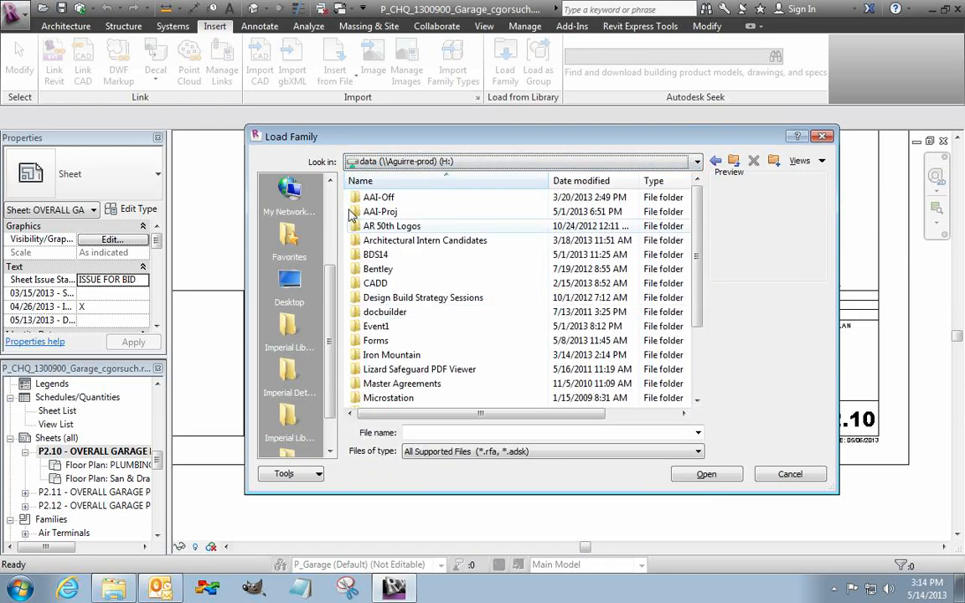
{"action": "double_click", "coordinate": [373, 211]}
{"action": "double_click", "coordinate": [375, 212]}
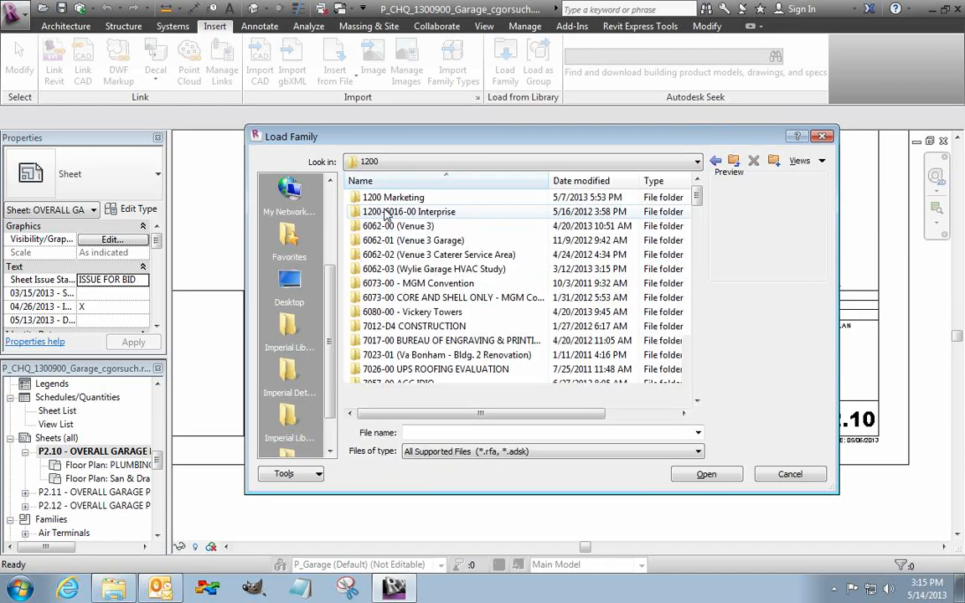
Browse into the 13009-00 DFW ADMIN bldg HKS project and open its Working Files folder under DWGS
{"action": "type", "text": "13"}
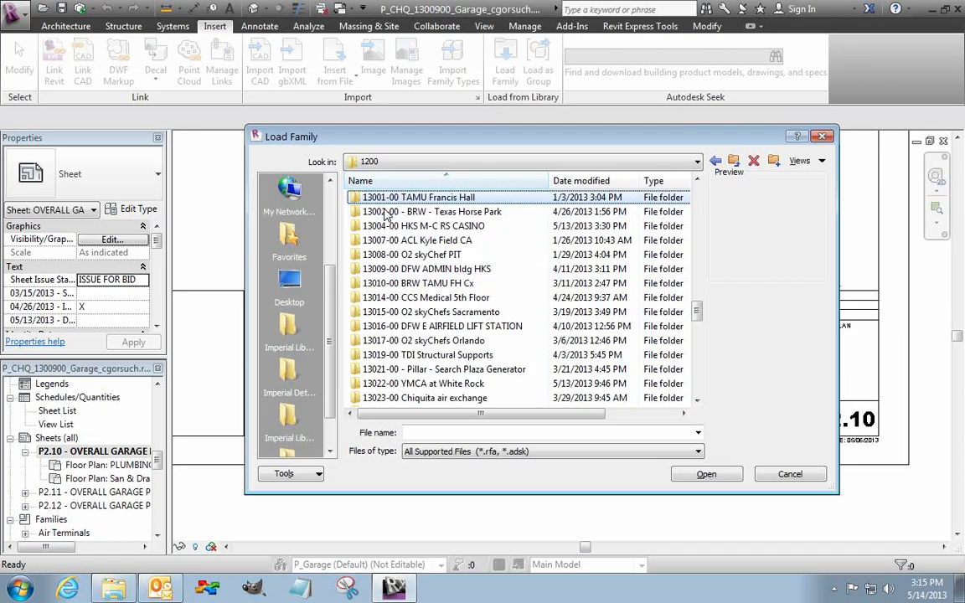
{"action": "key", "text": "Down"}
{"action": "key", "text": "Down"}
{"action": "key", "text": "Down"}
{"action": "key", "text": "Down"}
{"action": "key", "text": "Down"}
{"action": "key", "text": "Down"}
{"action": "key", "text": "Up"}
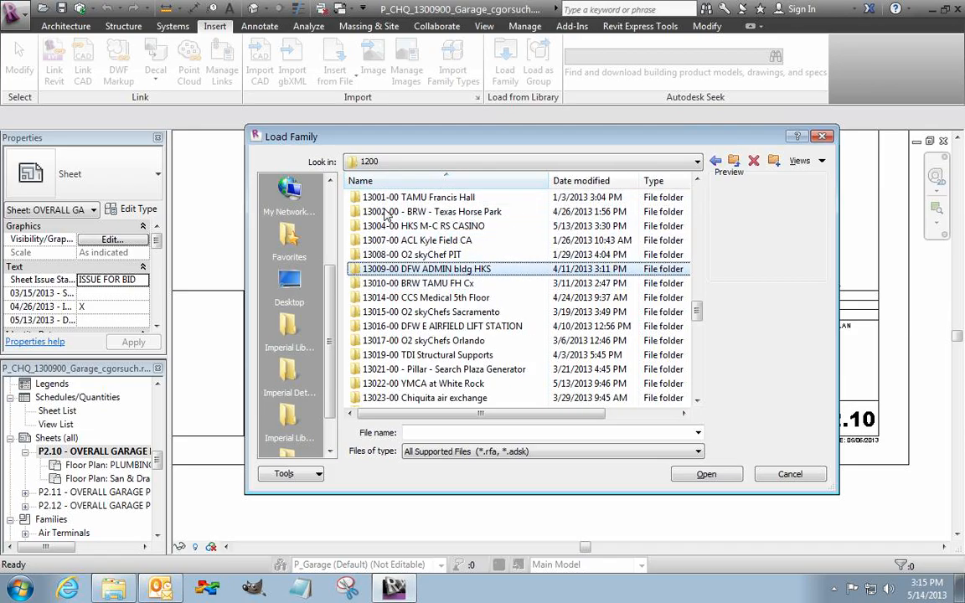
{"action": "key", "text": "Return"}
{"action": "double_click", "coordinate": [406, 269]}
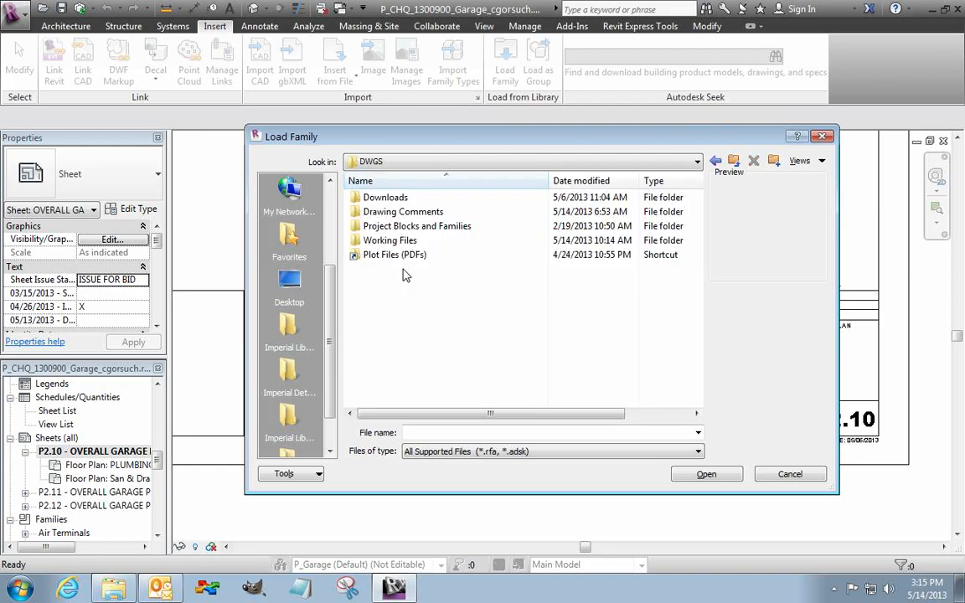
{"action": "double_click", "coordinate": [406, 240]}
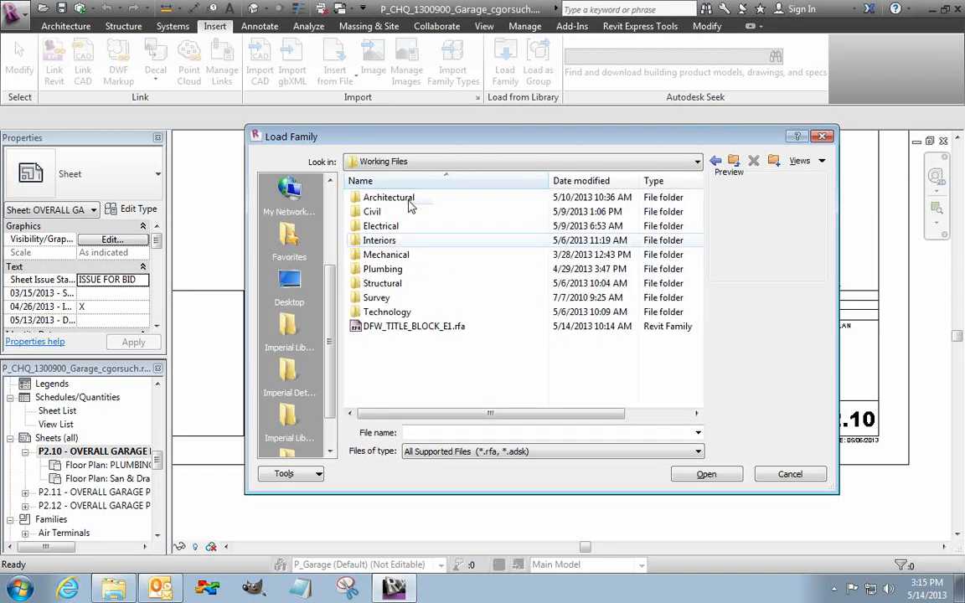
Load DFW_TITLE_BLOCK_E1.rfa, overwriting the existing version without its parameter values and making the family editable
{"action": "left_click", "coordinate": [415, 327]}
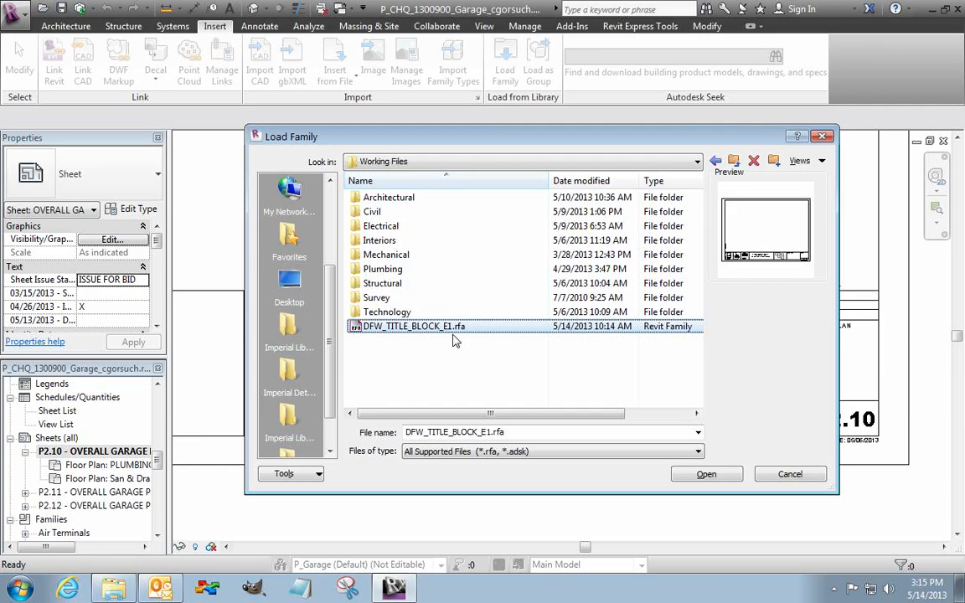
{"action": "left_click", "coordinate": [707, 475]}
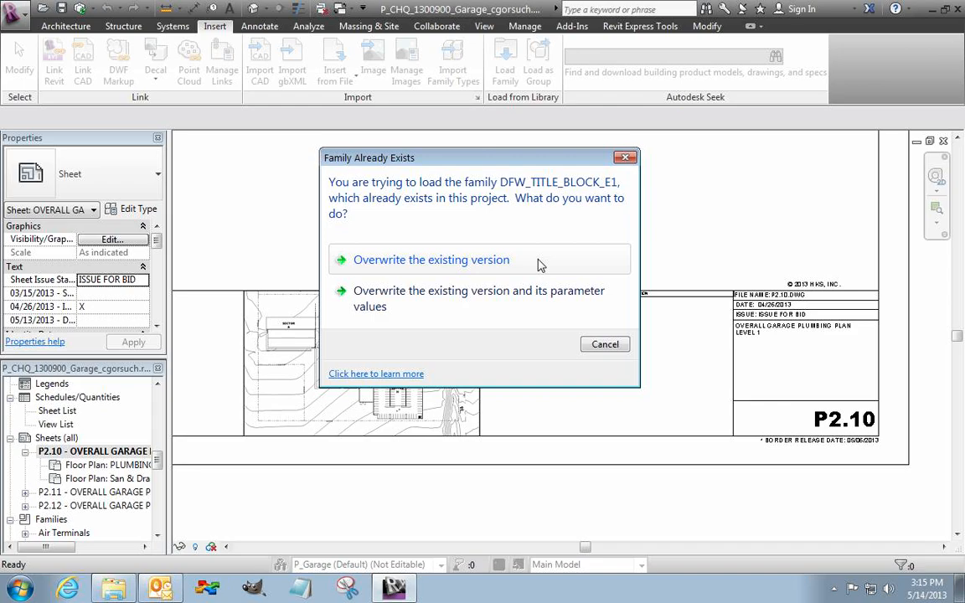
{"action": "left_click", "coordinate": [541, 263]}
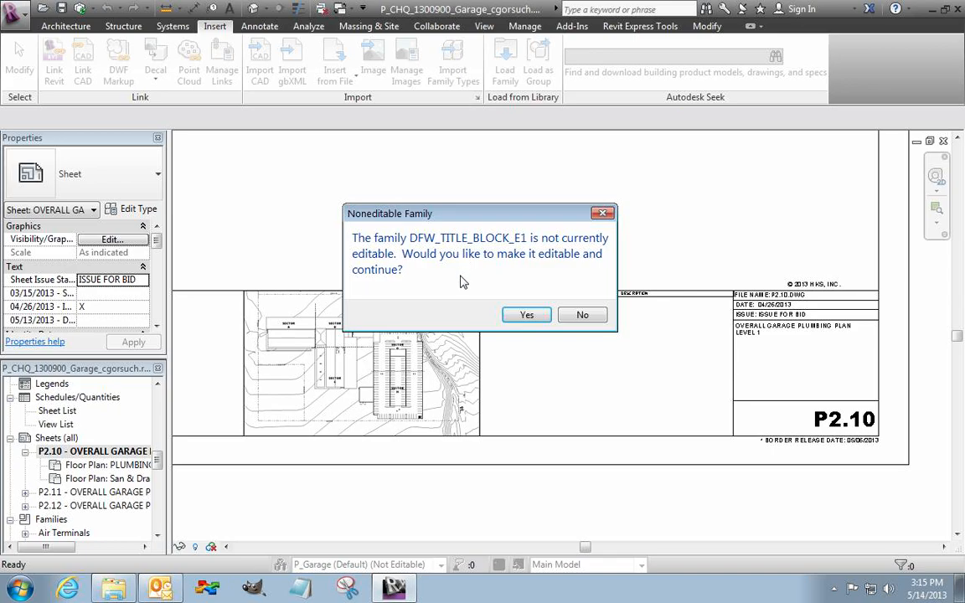
{"action": "left_click", "coordinate": [536, 318]}
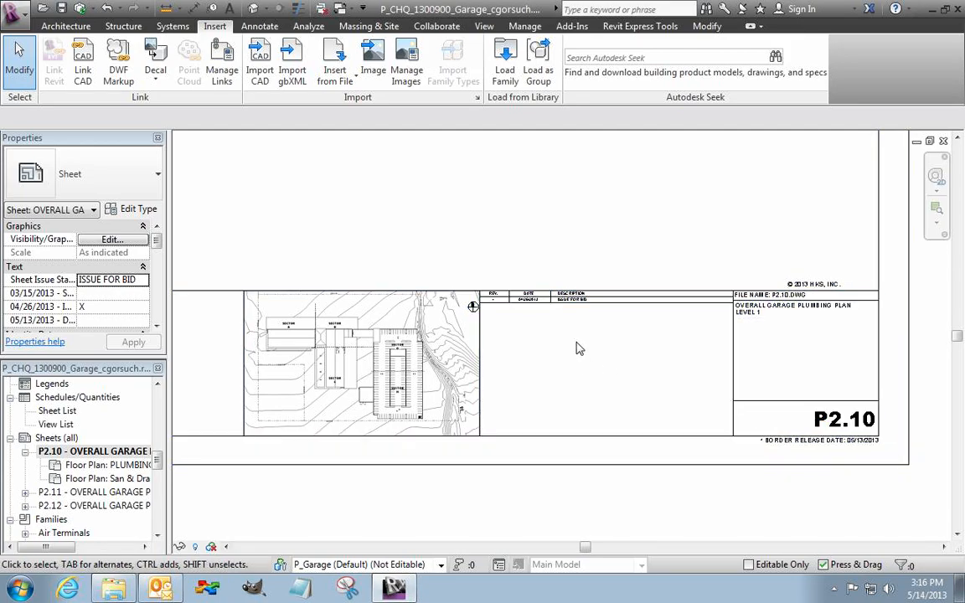
Examine the reloaded title block's revision rows and border release date, and return to the full sheet
{"action": "scroll", "coordinate": [567, 344], "scroll_direction": "up", "scroll_amount": 5}
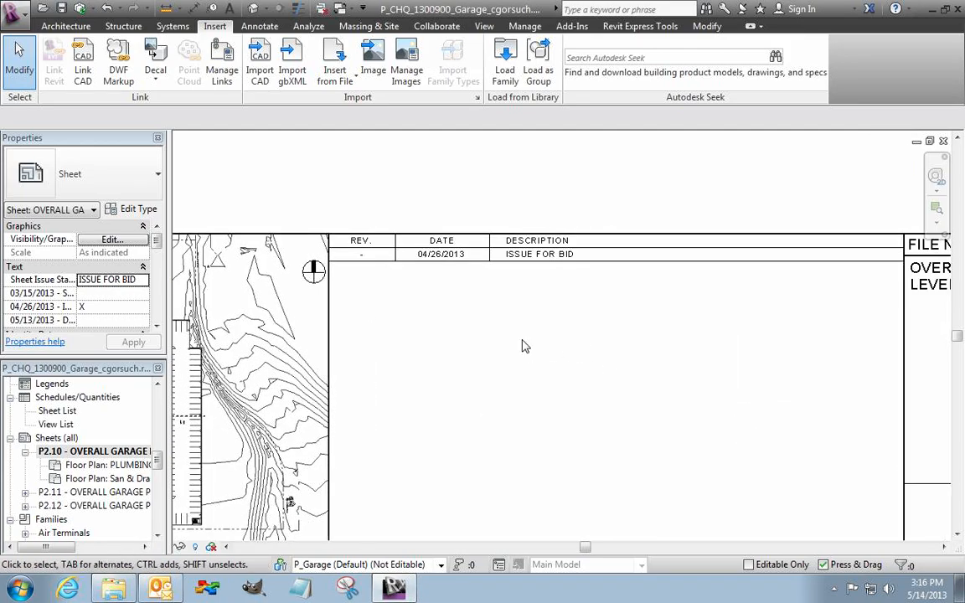
{"action": "left_click_drag", "start_coordinate": [355, 275], "coordinate": [605, 277]}
{"action": "middle_click_drag", "start_coordinate": [550, 307], "coordinate": [365, 190]}
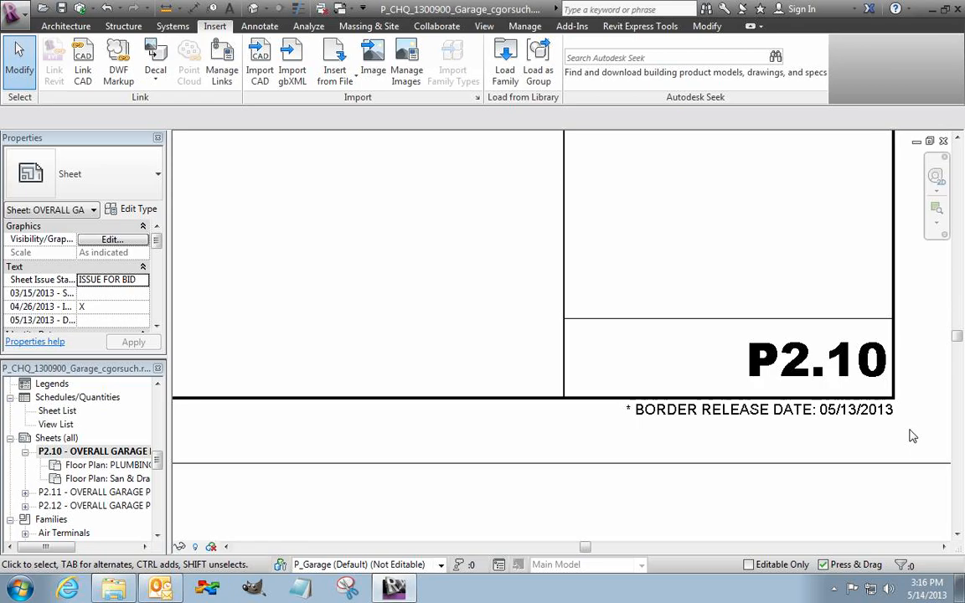
{"action": "left_click_drag", "start_coordinate": [598, 428], "coordinate": [907, 390]}
{"action": "middle_click", "coordinate": [486, 456]}
{"action": "middle_click", "coordinate": [485, 457]}
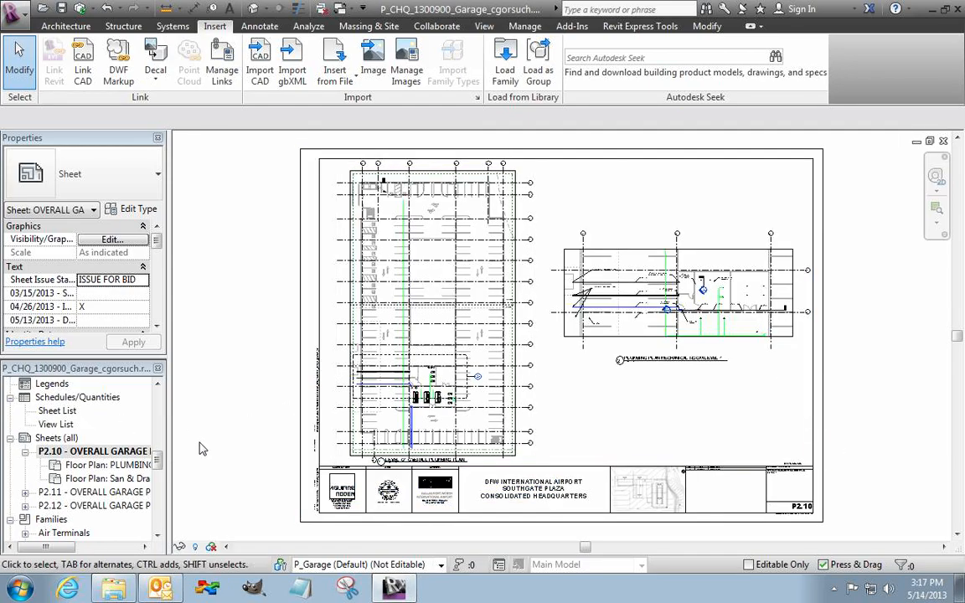
Open the PLUMBING floor plan view placed on sheet P2.10 so project standards can be transferred
{"action": "left_click_drag", "start_coordinate": [156, 458], "coordinate": [157, 466]}
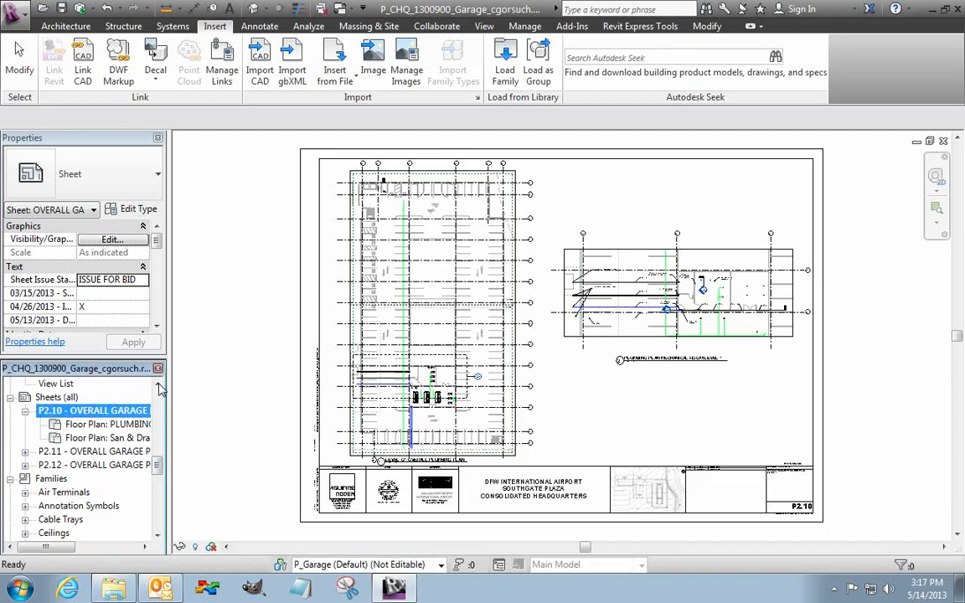
{"action": "left_click", "coordinate": [158, 385]}
{"action": "left_click", "coordinate": [158, 385]}
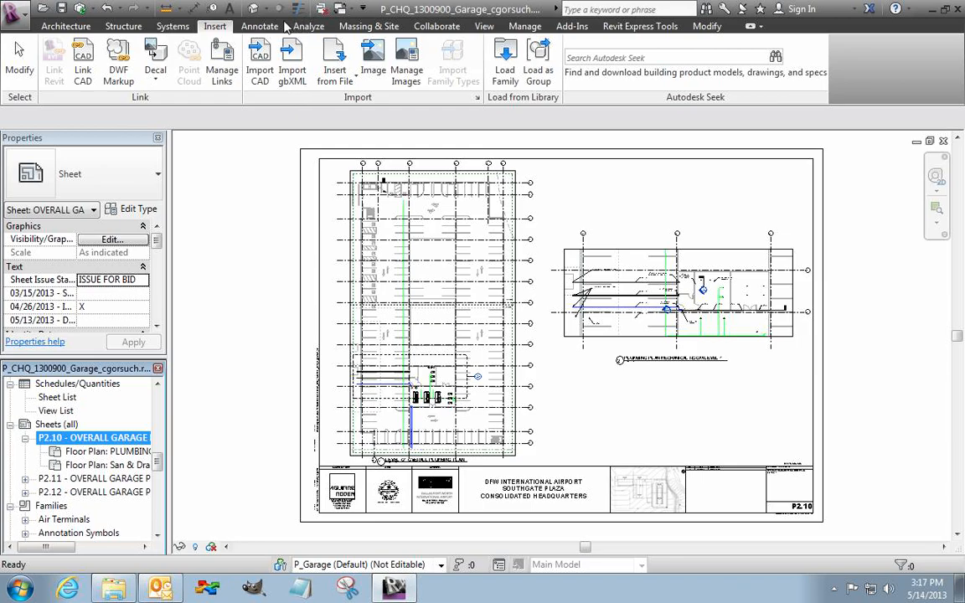
{"action": "left_click", "coordinate": [527, 27]}
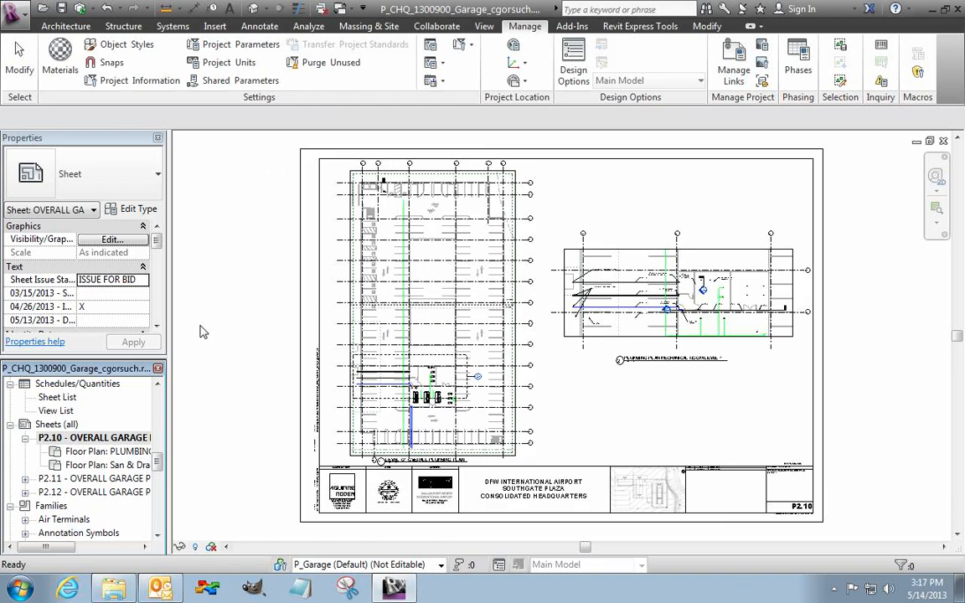
{"action": "double_click", "coordinate": [134, 453]}
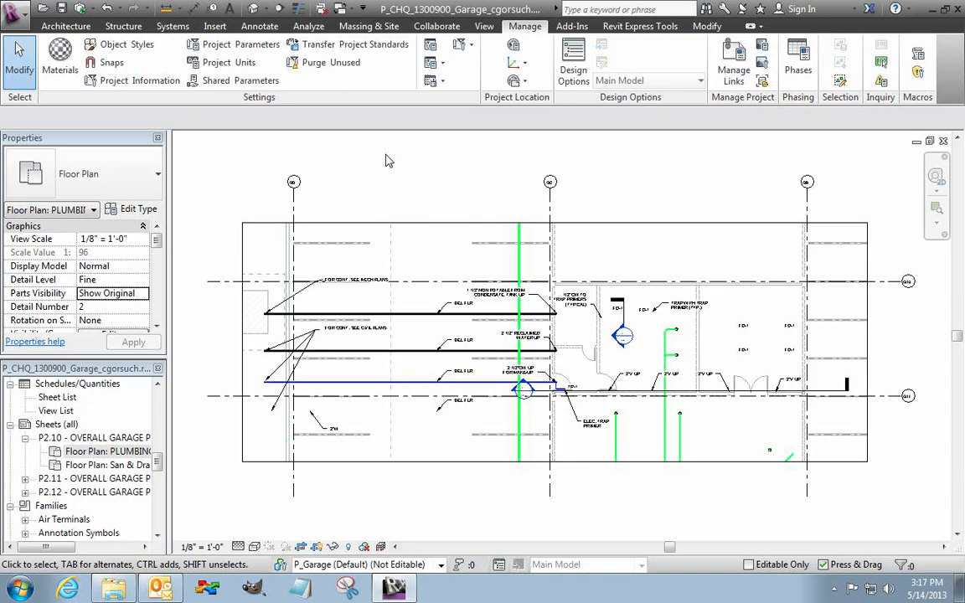
Check which projects are available as the source for Transfer Project Standards, and leave without copying anything
{"action": "left_click", "coordinate": [349, 47]}
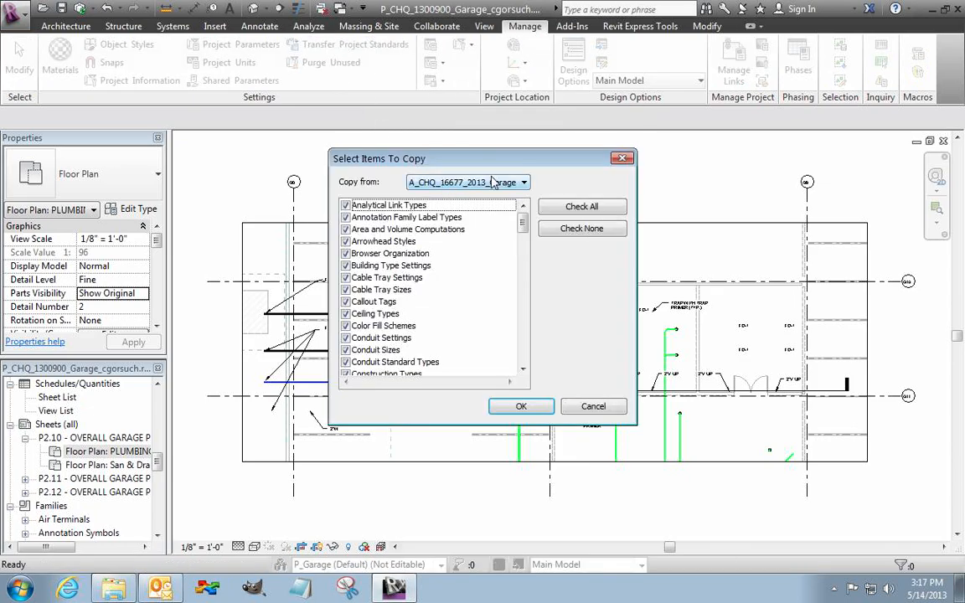
{"action": "left_click", "coordinate": [523, 183]}
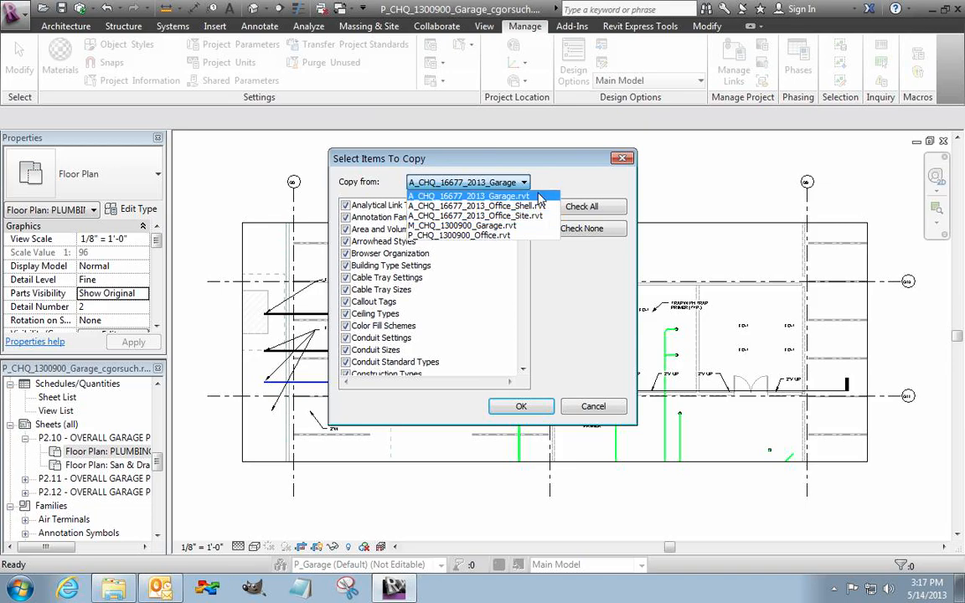
{"action": "left_click", "coordinate": [540, 197]}
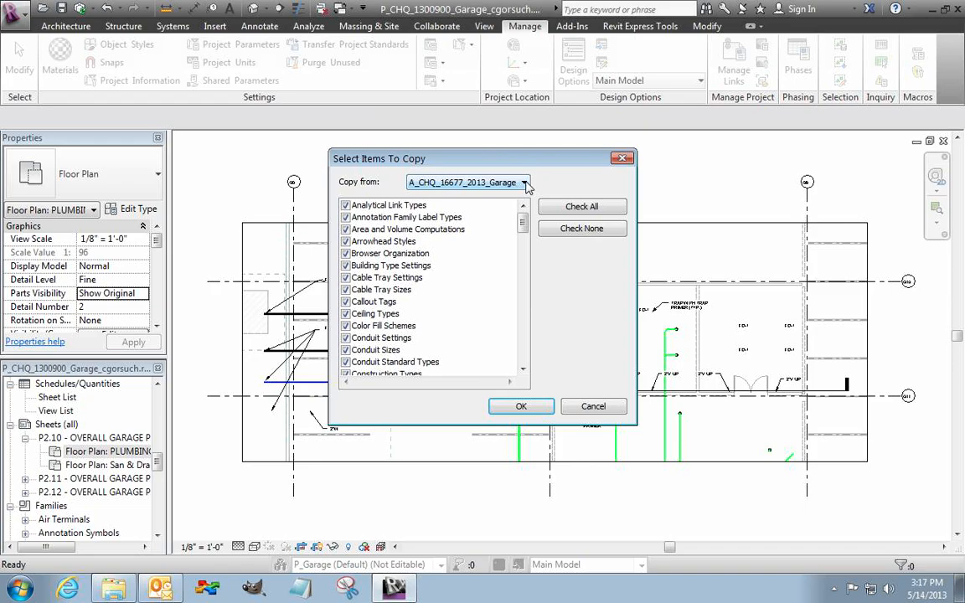
{"action": "left_click", "coordinate": [524, 182]}
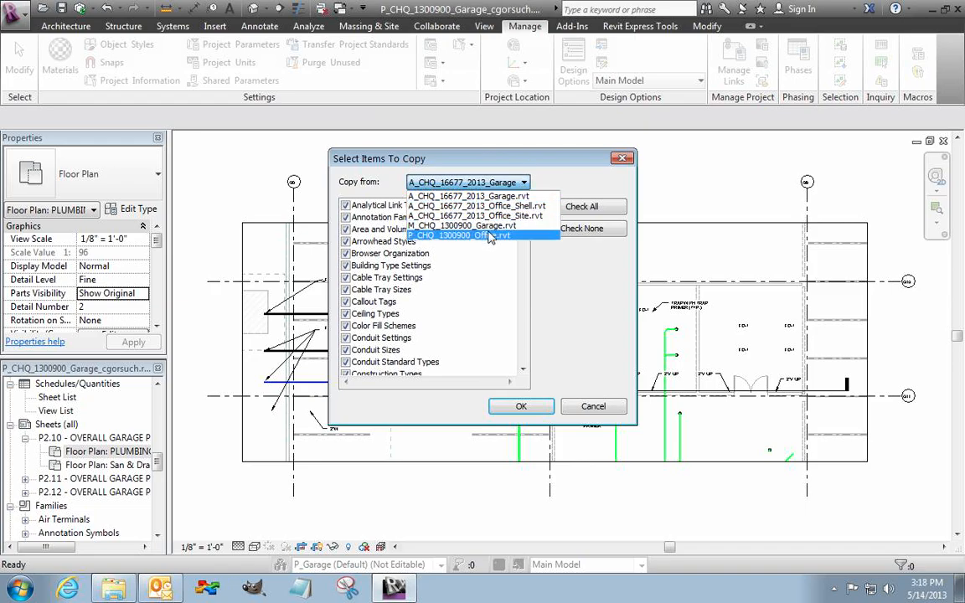
{"action": "left_click", "coordinate": [570, 277]}
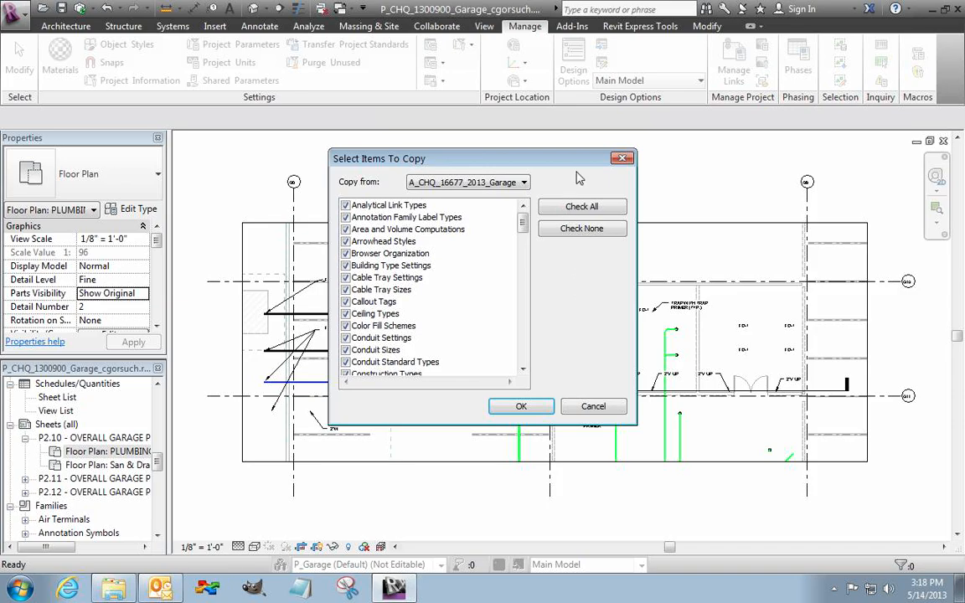
{"action": "left_click", "coordinate": [622, 158]}
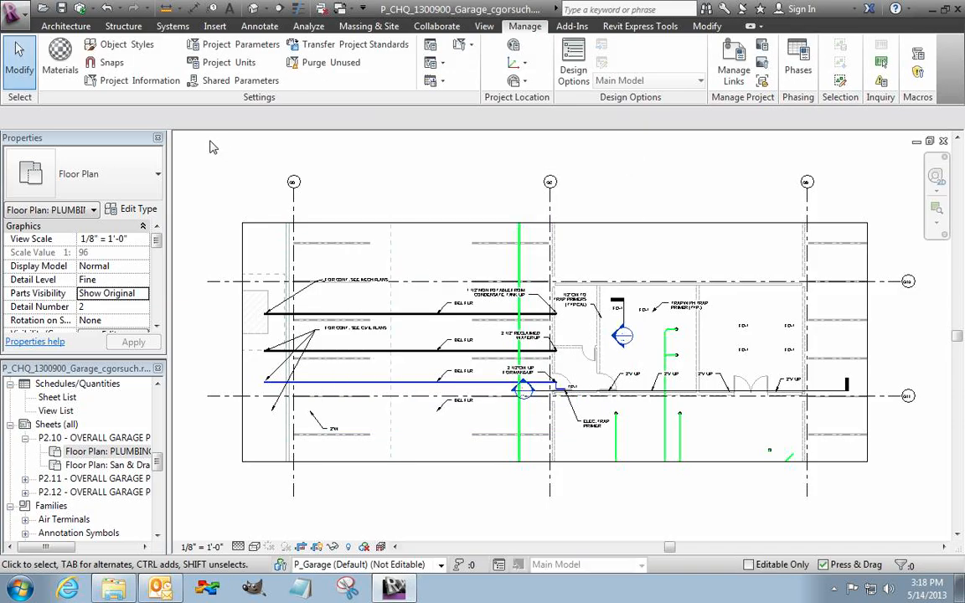
Open the project A_CHQ_16677_2013_Shared_Parameters.rvt from the Architectural folder in Working Files
{"action": "left_click", "coordinate": [42, 7]}
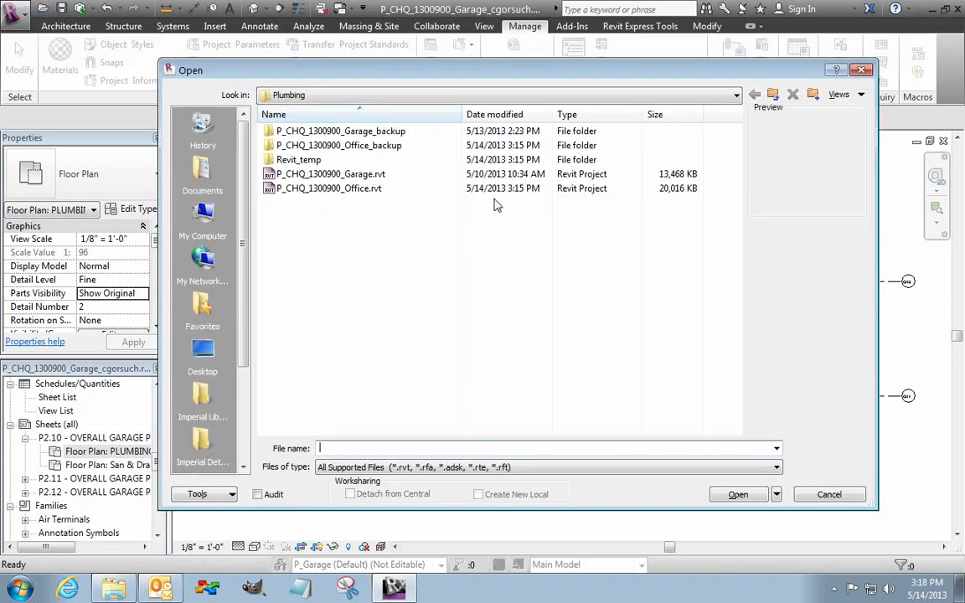
{"action": "left_click", "coordinate": [772, 97]}
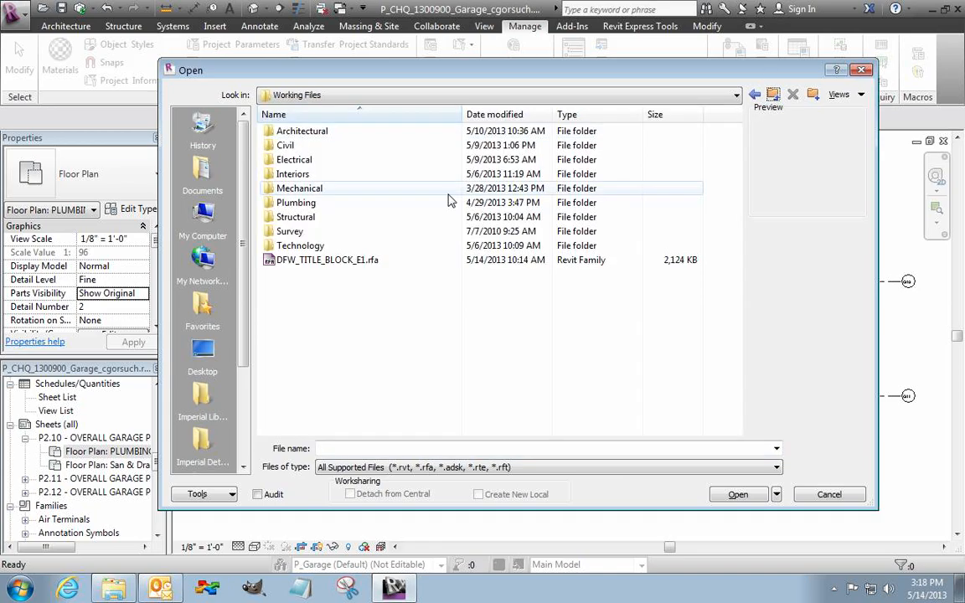
{"action": "double_click", "coordinate": [362, 134]}
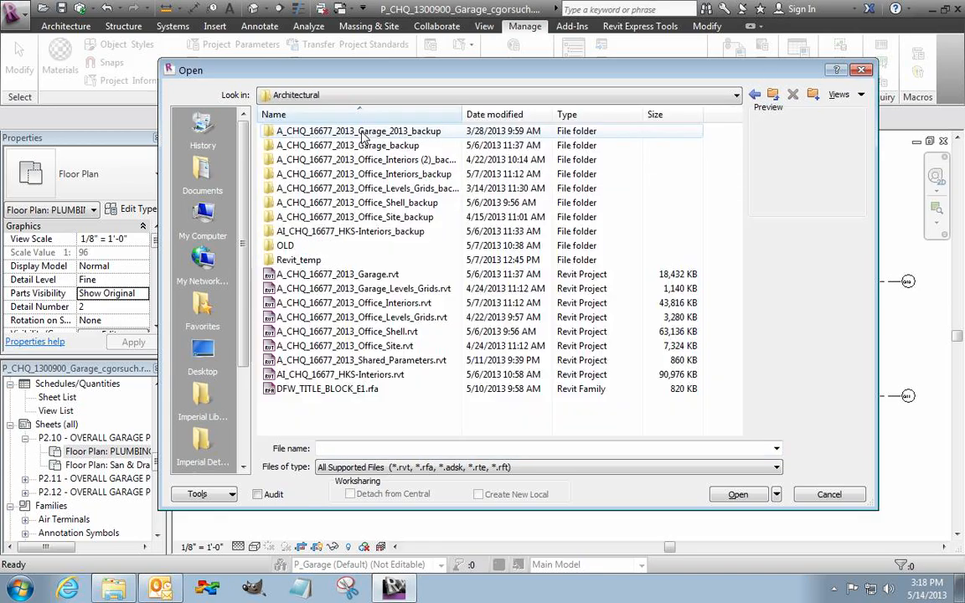
{"action": "left_click", "coordinate": [426, 362]}
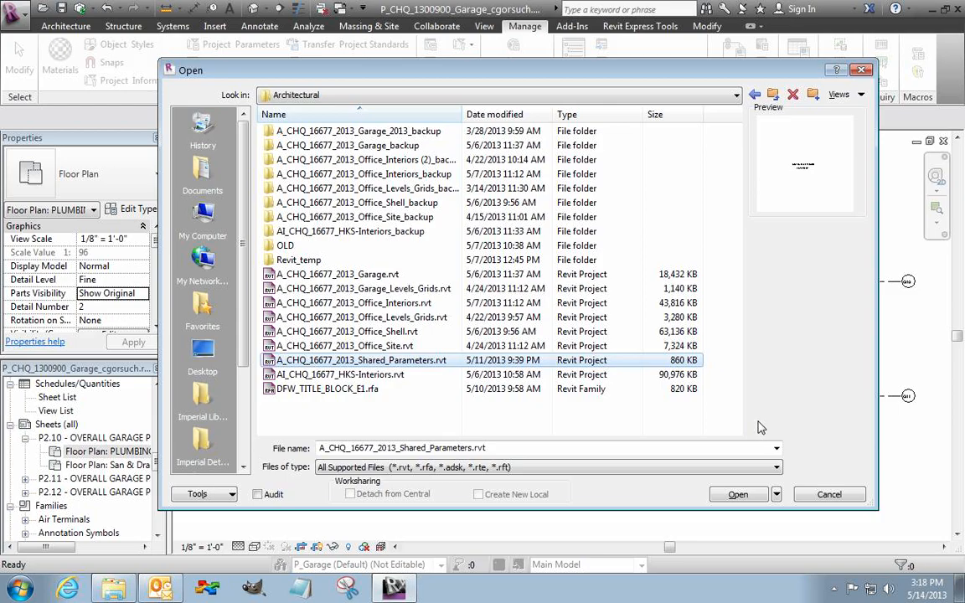
{"action": "left_click", "coordinate": [737, 495]}
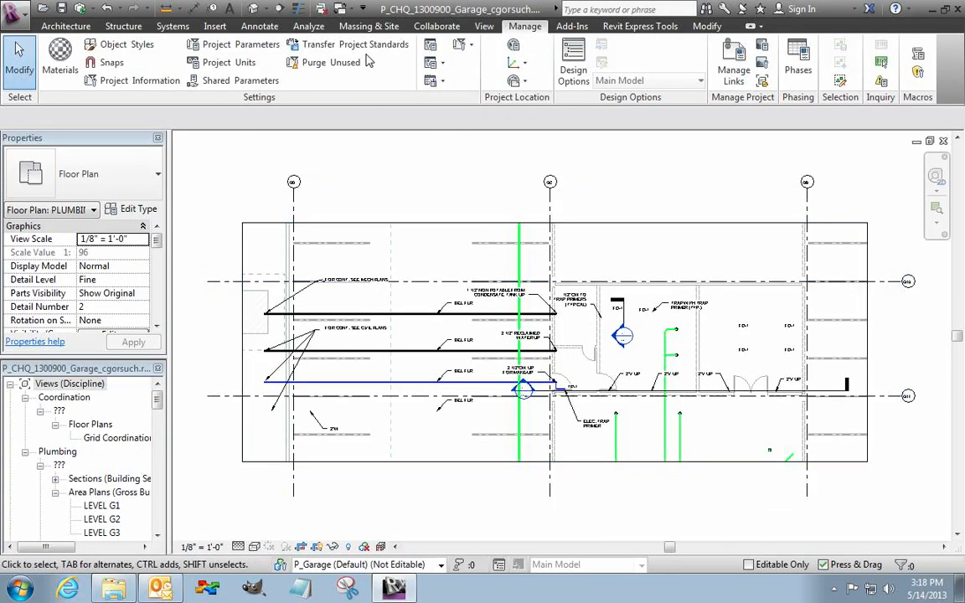
Transfer only the Project Parameters from A_CHQ_16677_2013_Shared_Parameters.rvt into the garage plumbing project
{"action": "left_click", "coordinate": [370, 44]}
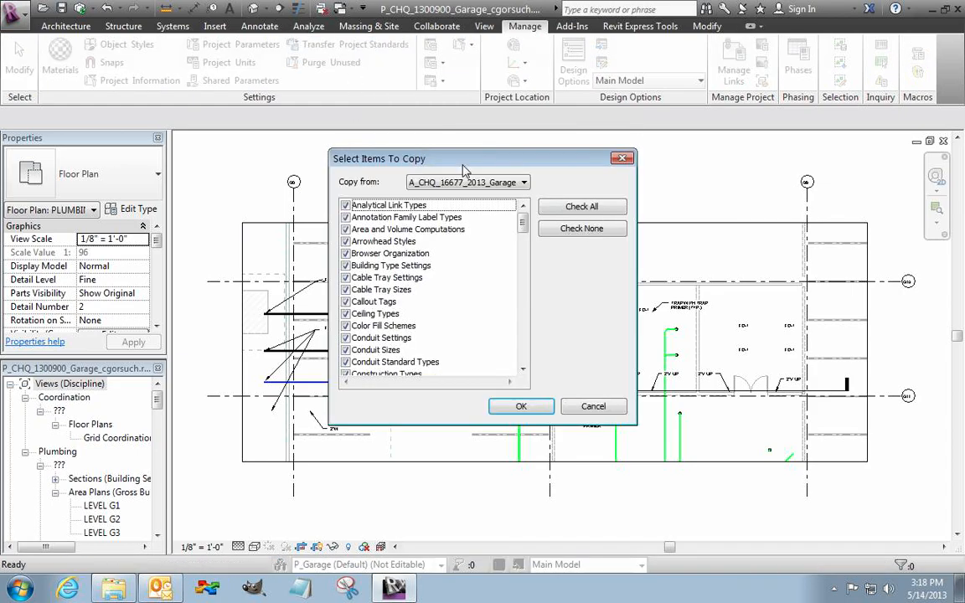
{"action": "left_click", "coordinate": [520, 185]}
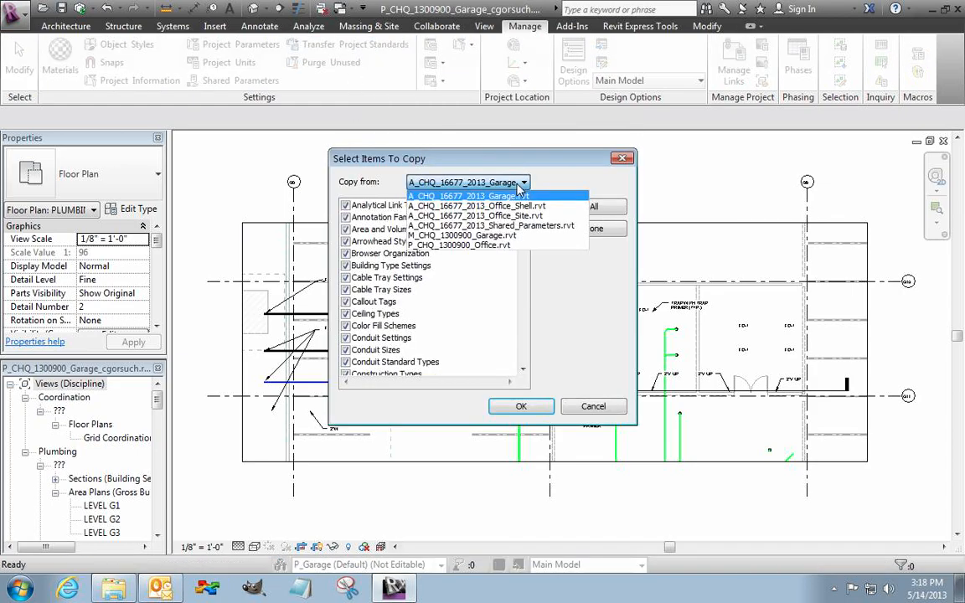
{"action": "left_click", "coordinate": [568, 226]}
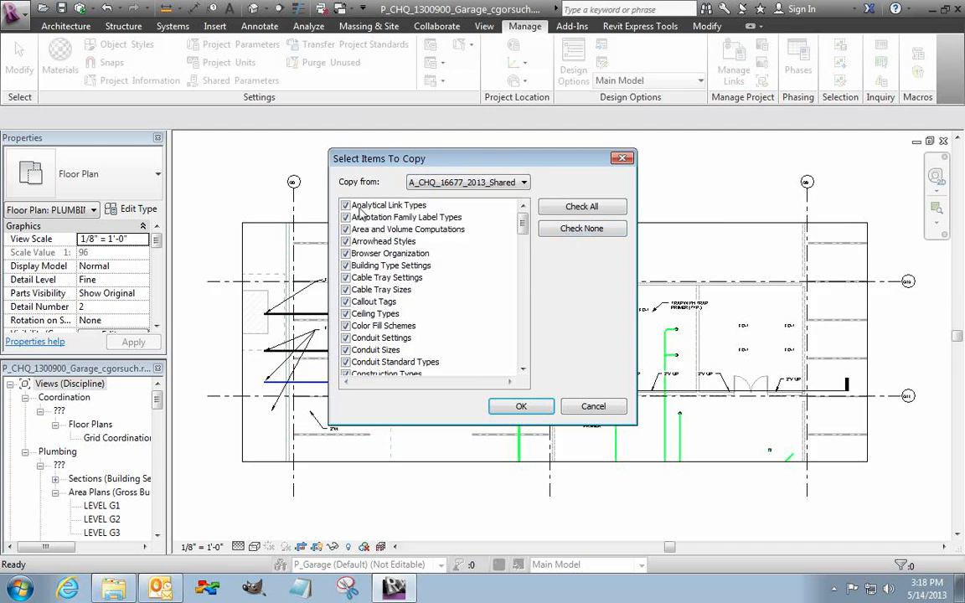
{"action": "left_click", "coordinate": [571, 232]}
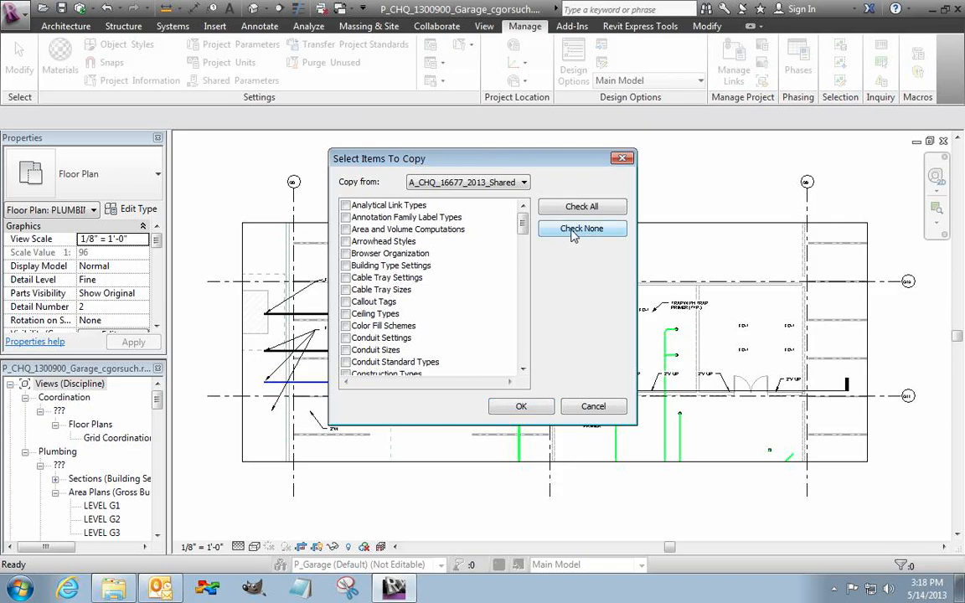
{"action": "left_click_drag", "start_coordinate": [521, 220], "coordinate": [517, 310]}
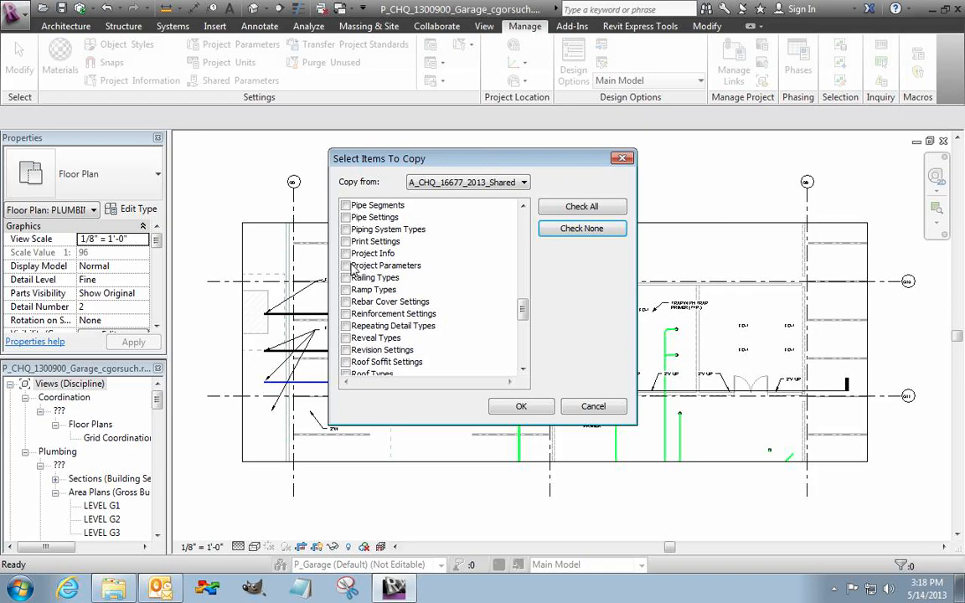
{"action": "left_click", "coordinate": [346, 266]}
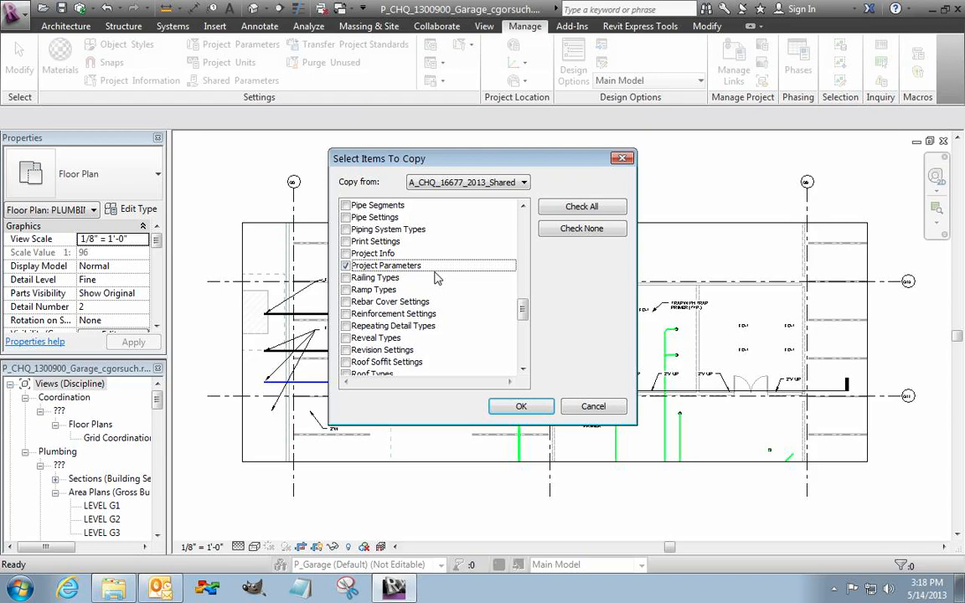
{"action": "left_click", "coordinate": [515, 408]}
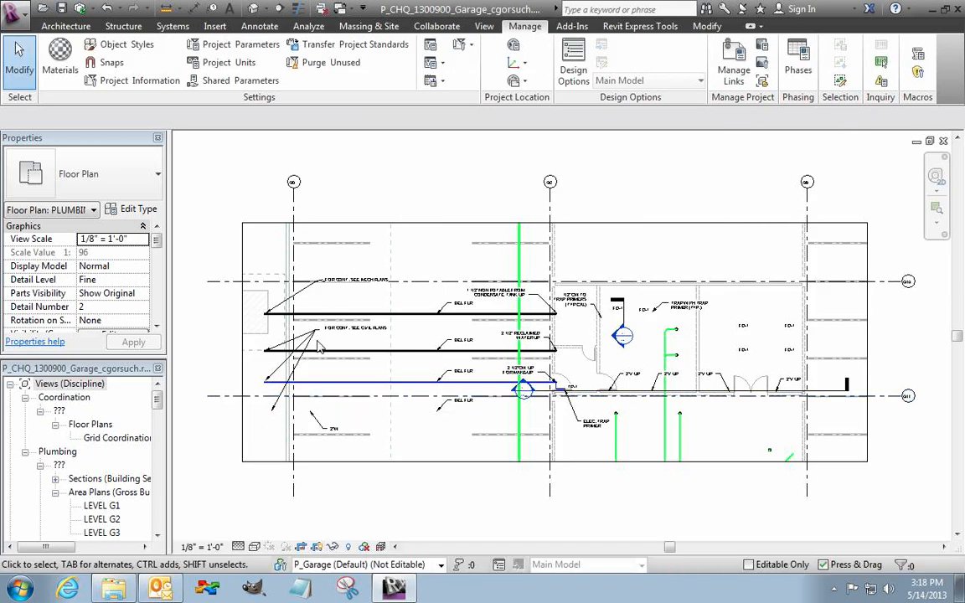
Open the Sheet List schedule and widen its 05/13/2013 - DD PACKAGE column so more of the heading can be read
{"action": "middle_click_drag", "start_coordinate": [158, 429], "coordinate": [159, 455]}
{"action": "left_click_drag", "start_coordinate": [160, 455], "coordinate": [160, 457]}
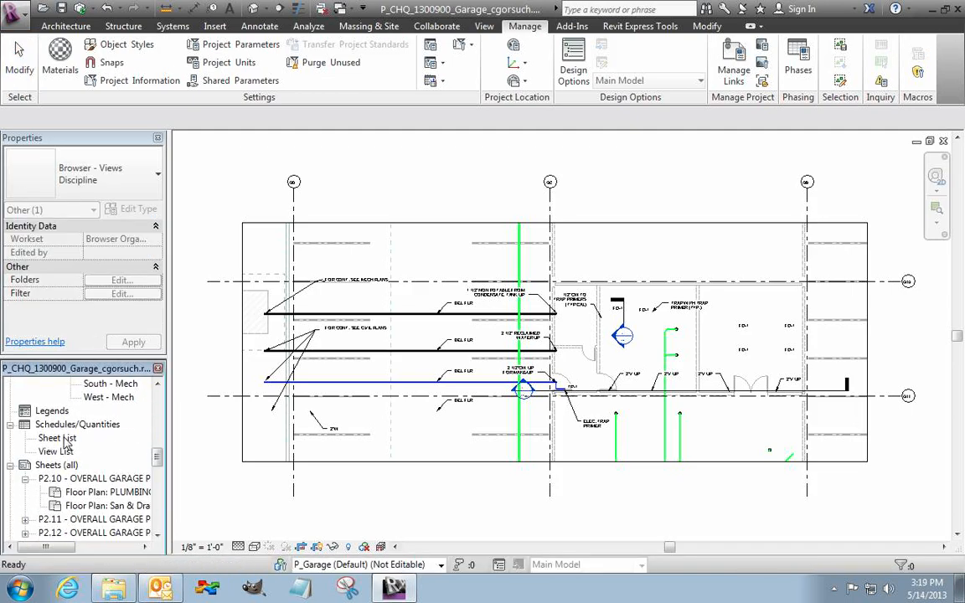
{"action": "double_click", "coordinate": [64, 440]}
{"action": "left_click_drag", "start_coordinate": [540, 545], "coordinate": [876, 545]}
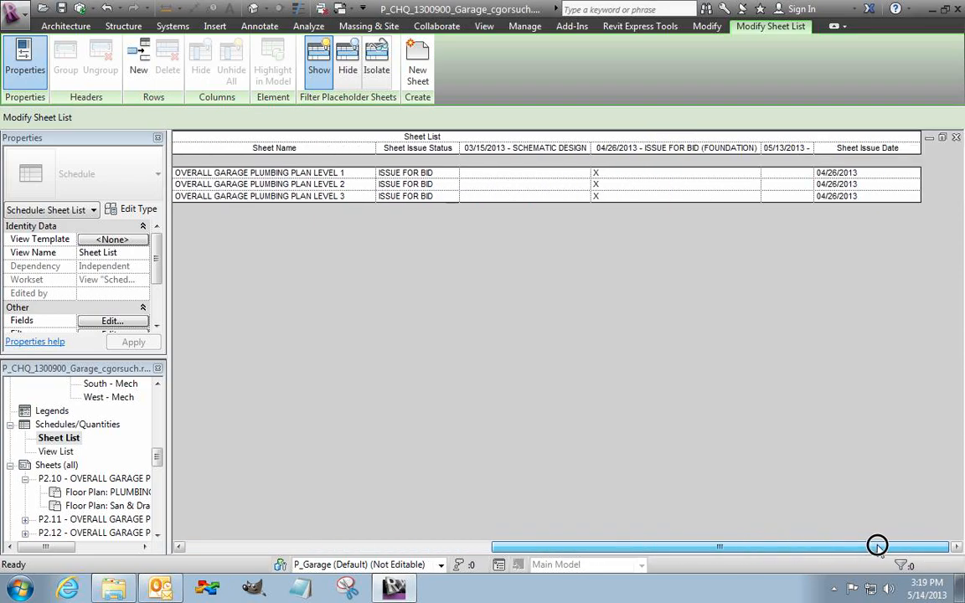
{"action": "left_click_drag", "start_coordinate": [817, 147], "coordinate": [905, 147]}
{"action": "left_click_drag", "start_coordinate": [827, 151], "coordinate": [863, 149]}
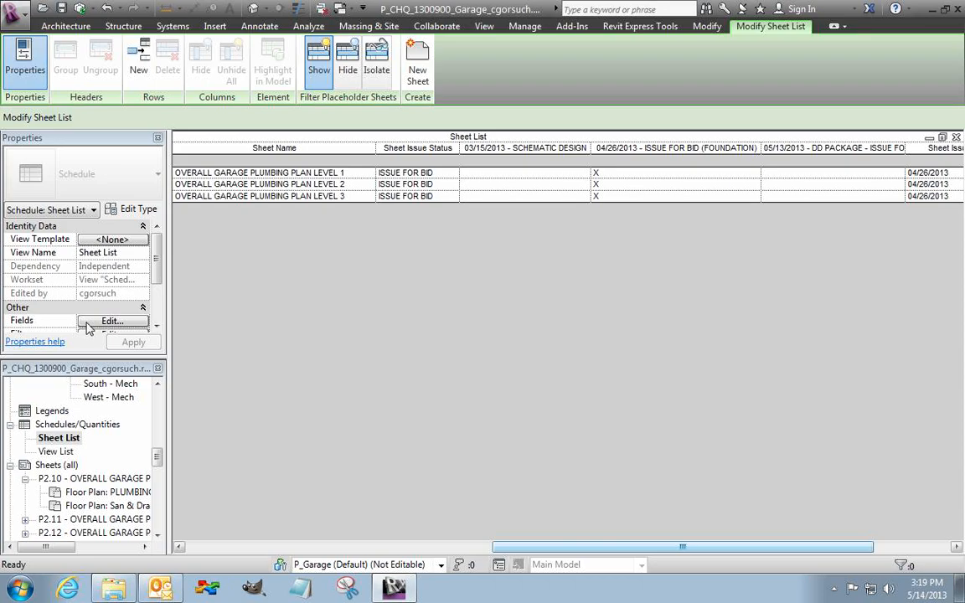
Add the 05/20/2013 - ISSUED FOR BID field to the sheet list and place it just before Sheet Issue Date
{"action": "left_click_drag", "start_coordinate": [84, 356], "coordinate": [79, 407]}
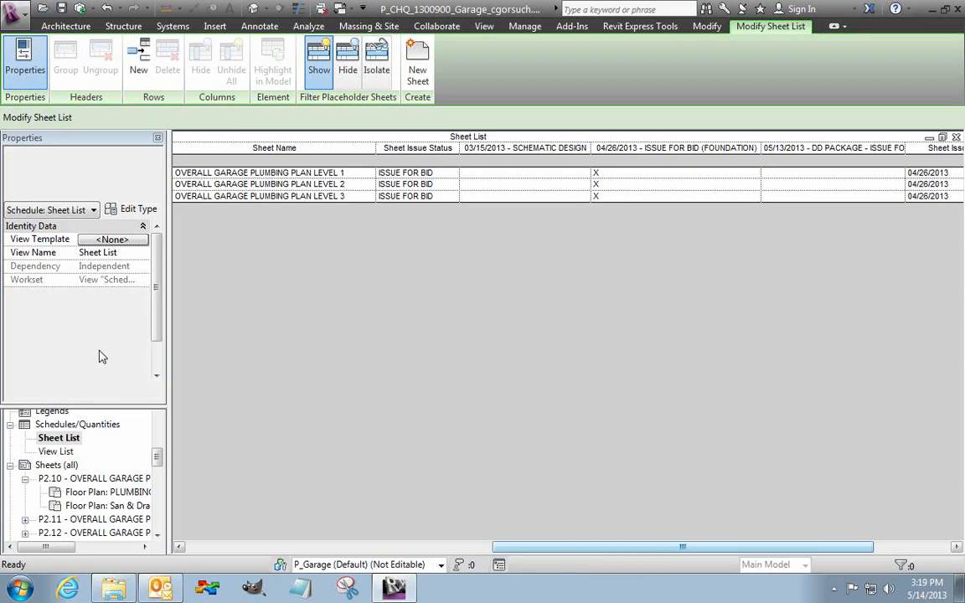
{"action": "left_click", "coordinate": [105, 323]}
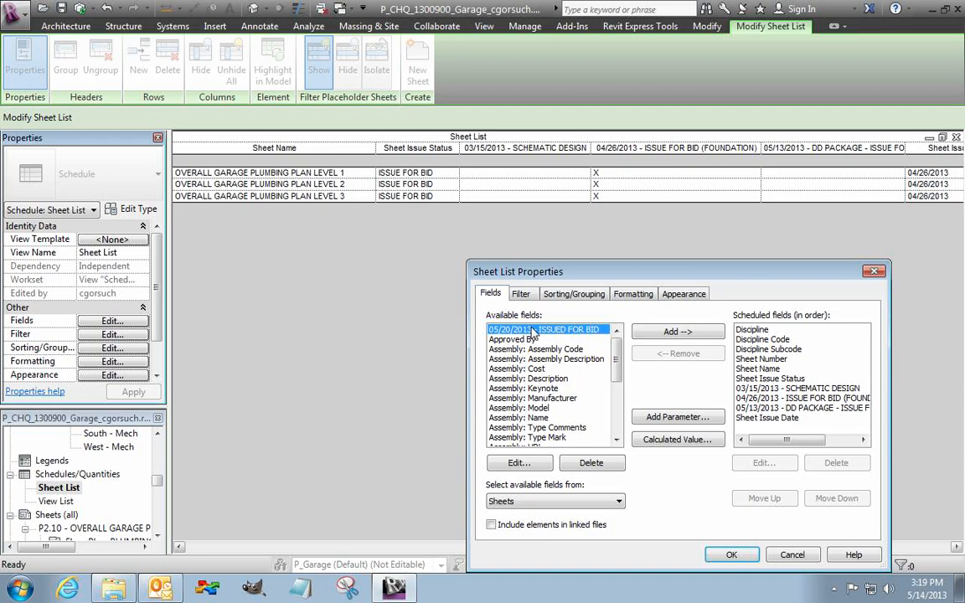
{"action": "left_click_drag", "start_coordinate": [543, 267], "coordinate": [388, 233]}
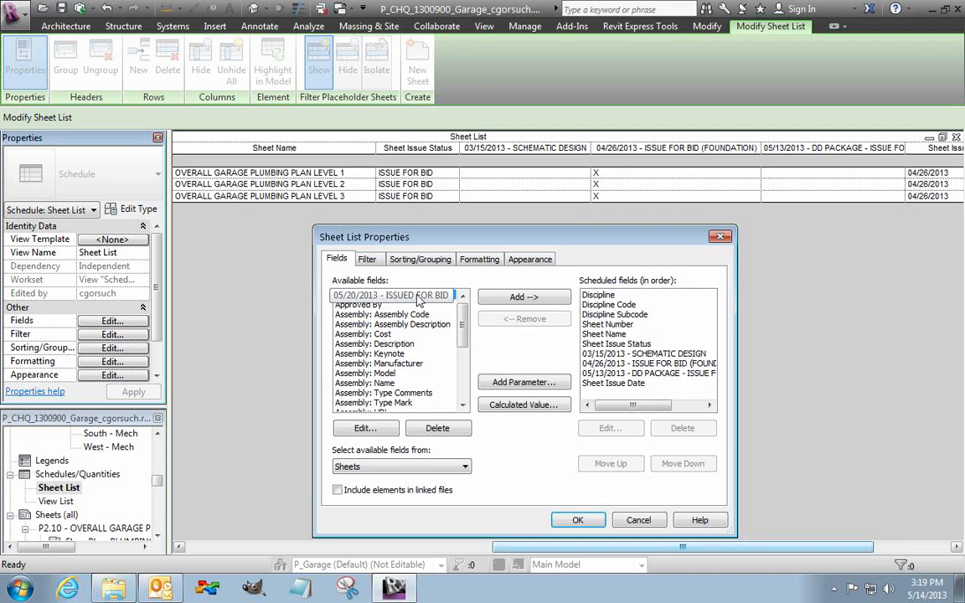
{"action": "left_click", "coordinate": [524, 297]}
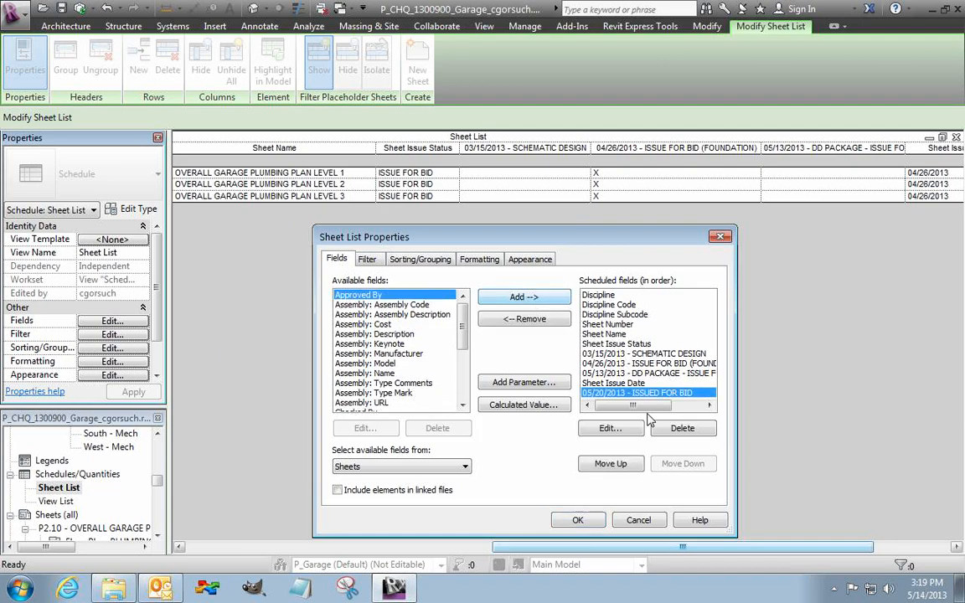
{"action": "left_click", "coordinate": [611, 463]}
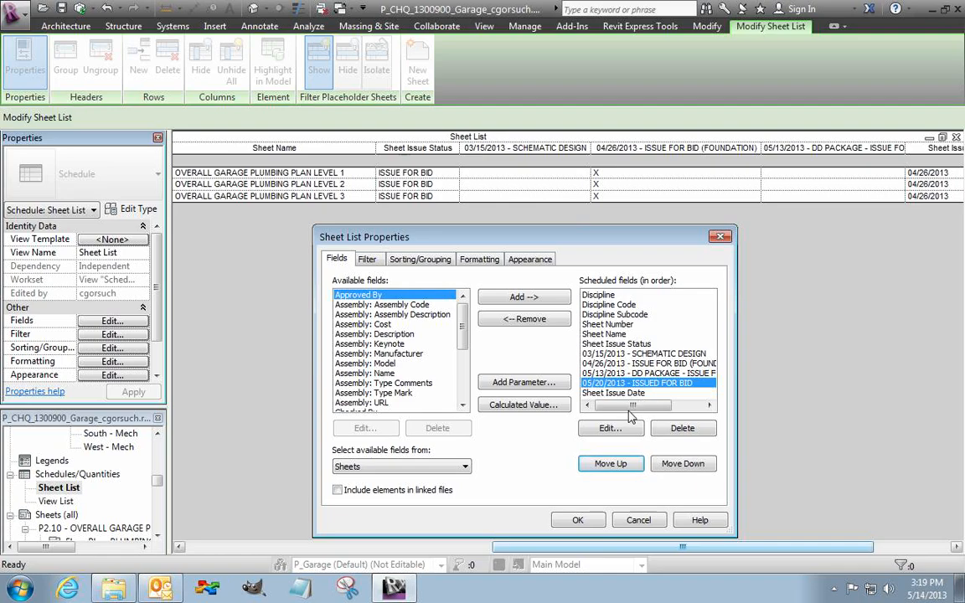
{"action": "key", "text": "Return"}
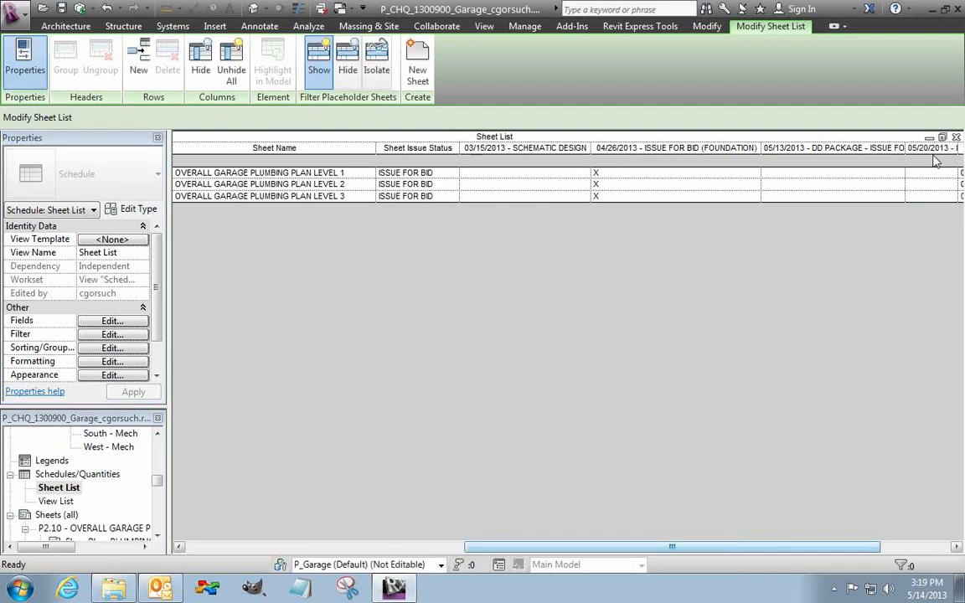
Widen the 05/20/2013 - ISSUED FOR BID column of the sheet list to fit its full heading
{"action": "left_click_drag", "start_coordinate": [670, 553], "coordinate": [838, 543]}
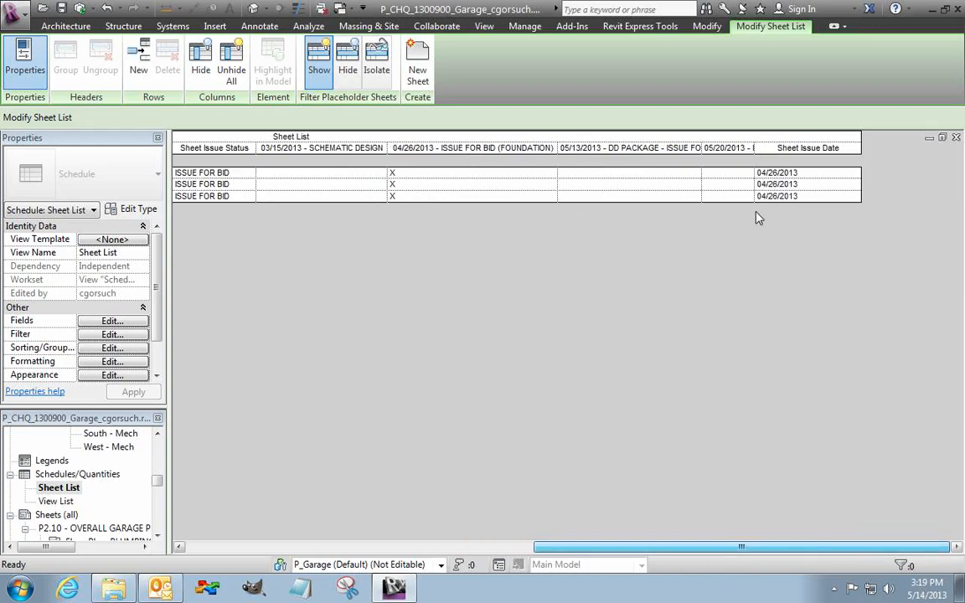
{"action": "left_click_drag", "start_coordinate": [754, 151], "coordinate": [819, 147]}
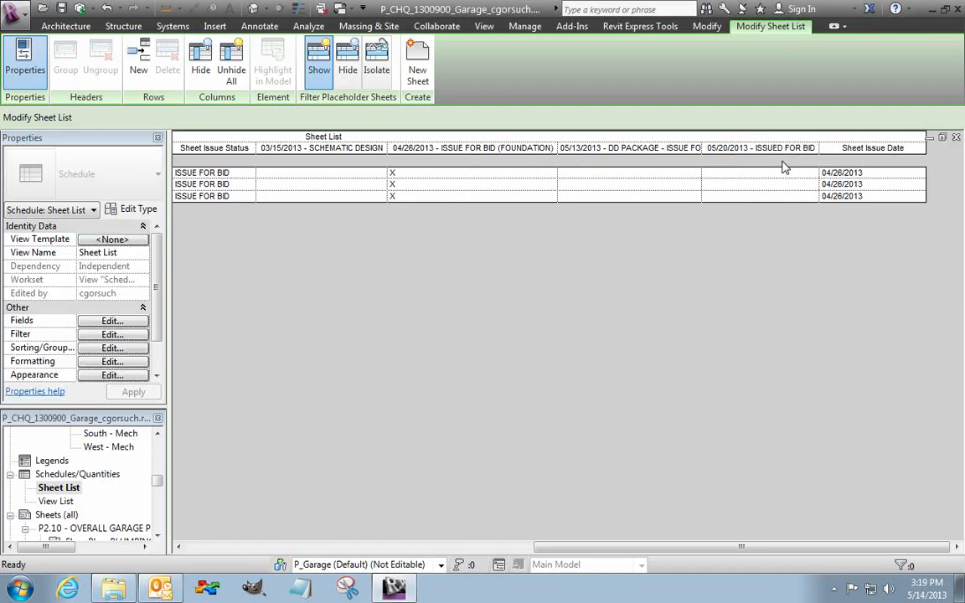
{"action": "left_click_drag", "start_coordinate": [820, 147], "coordinate": [832, 147]}
Switch to Outlook, check the symbol key in the ISSUED FOR BID e-mail, and copy the ■ symbol from its instructions
{"action": "left_click", "coordinate": [161, 589]}
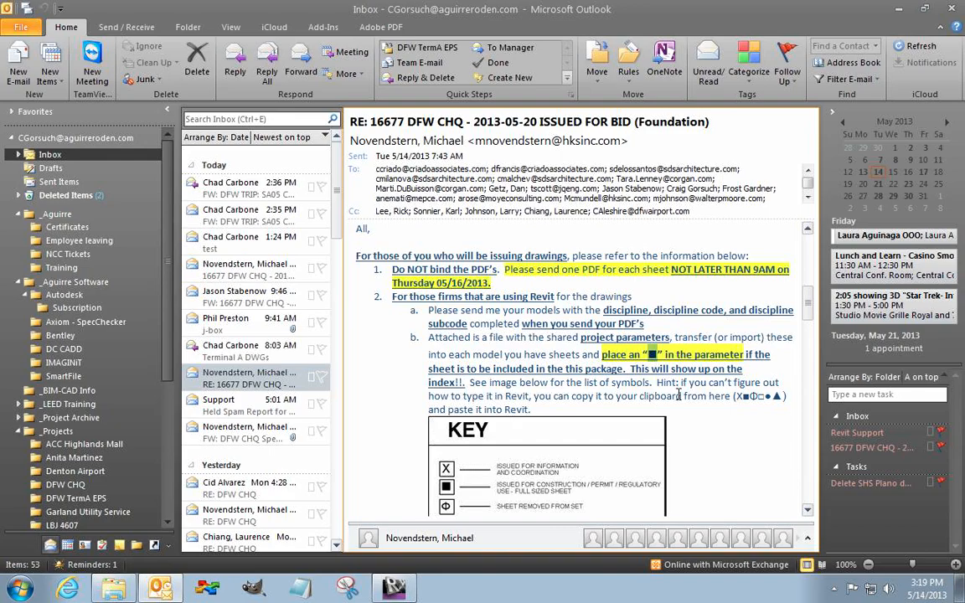
{"action": "right_click", "coordinate": [653, 355]}
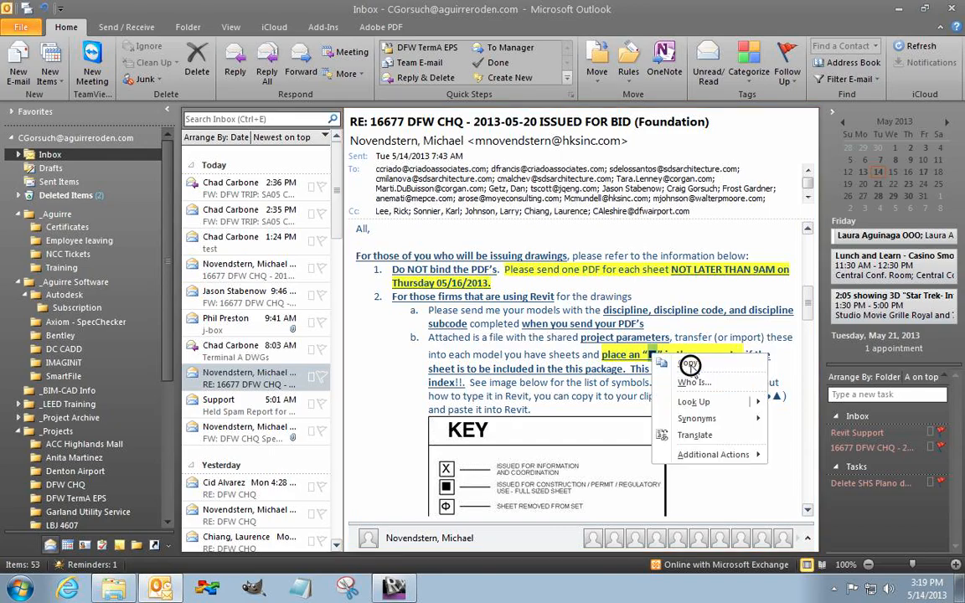
{"action": "left_click", "coordinate": [690, 366]}
{"action": "scroll", "coordinate": [805, 301], "scroll_direction": "down", "scroll_amount": 3}
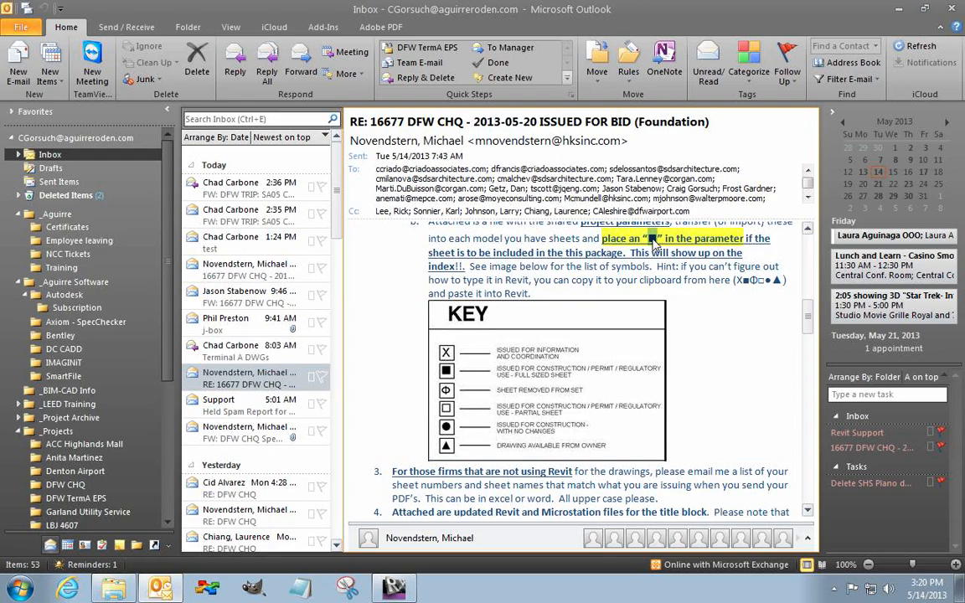
{"action": "left_click", "coordinate": [739, 280]}
{"action": "left_click_drag", "start_coordinate": [739, 280], "coordinate": [742, 280]}
{"action": "left_click", "coordinate": [747, 300]}
{"action": "left_click_drag", "start_coordinate": [649, 237], "coordinate": [657, 240]}
{"action": "right_click", "coordinate": [656, 241]}
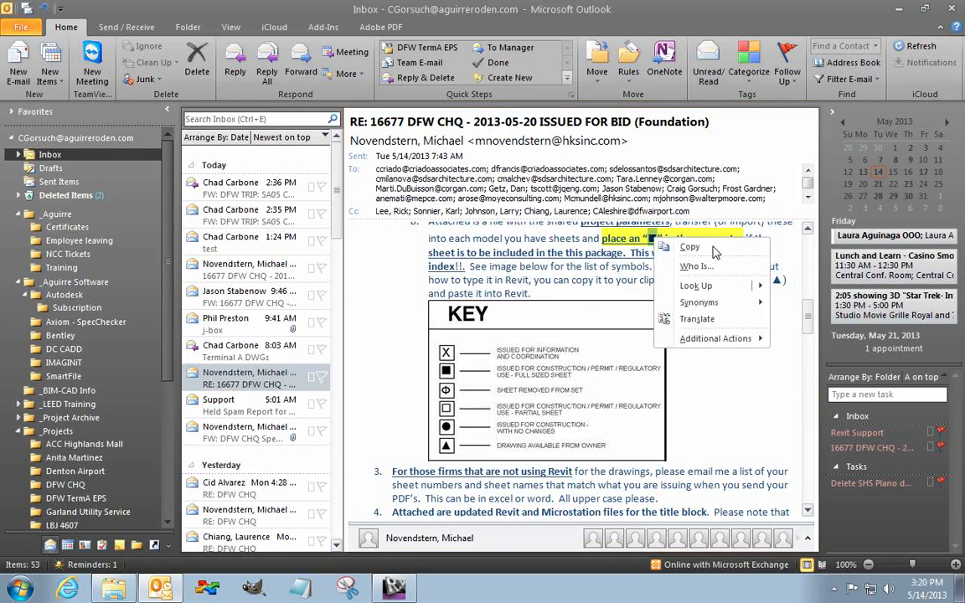
{"action": "left_click", "coordinate": [711, 248]}
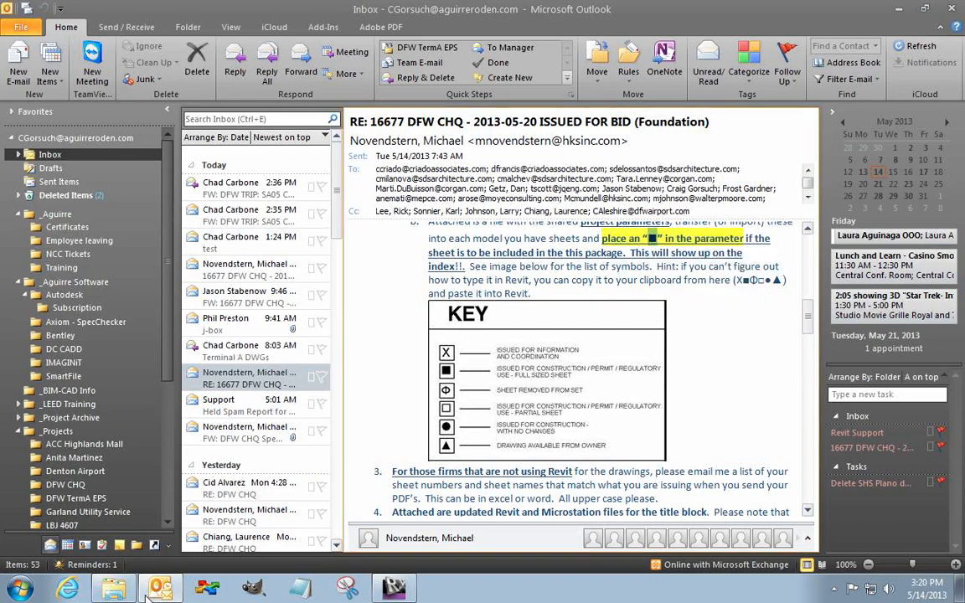
Switch back to Revit and enter ■ under 05/20/2013 - ISSUED FOR BID for the OVERALL GARAGE PLUMBING PLAN LEVEL 1 sheet
{"action": "left_click", "coordinate": [395, 589]}
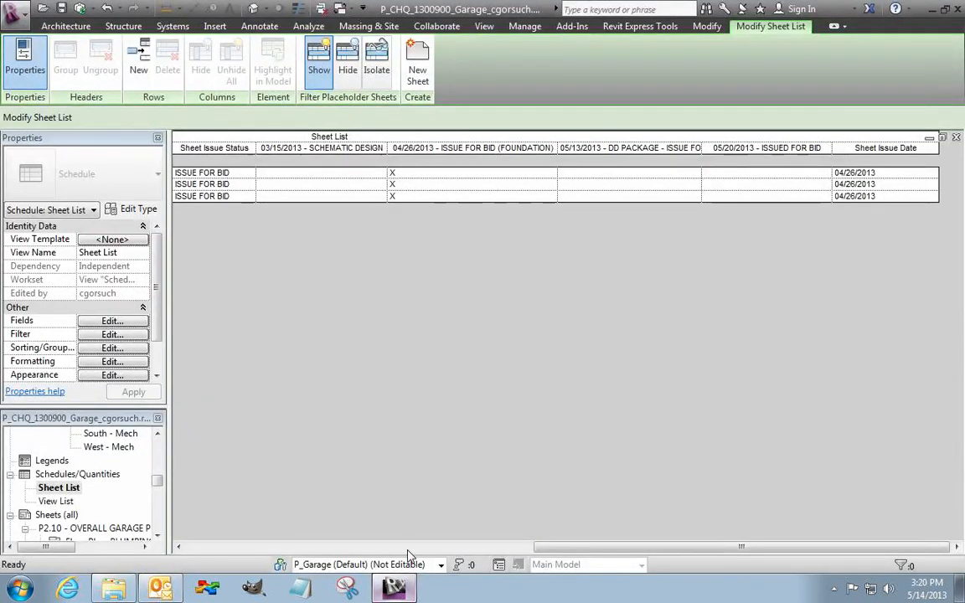
{"action": "left_click", "coordinate": [734, 174]}
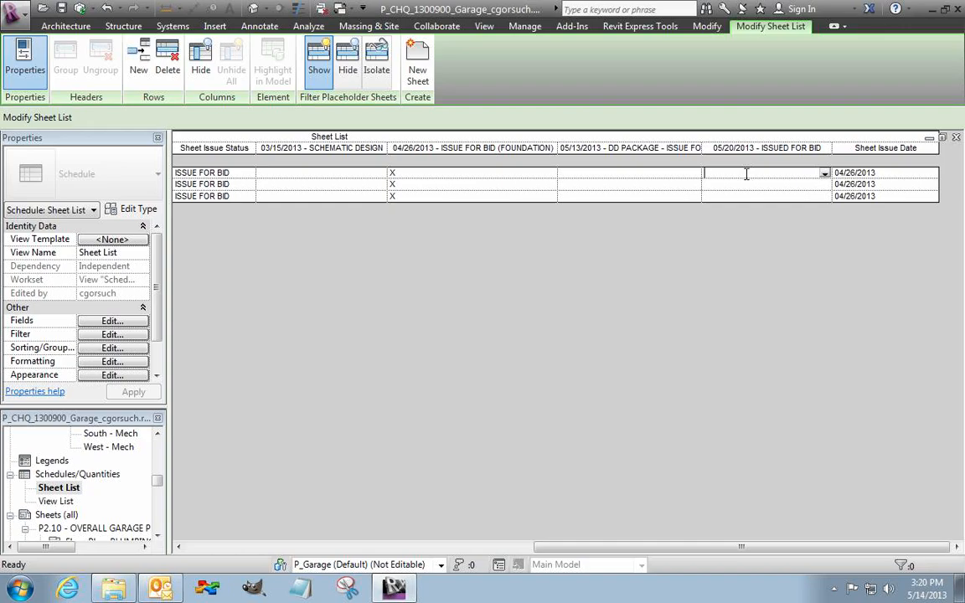
{"action": "type", "text": "X"}
{"action": "left_click", "coordinate": [394, 593]}
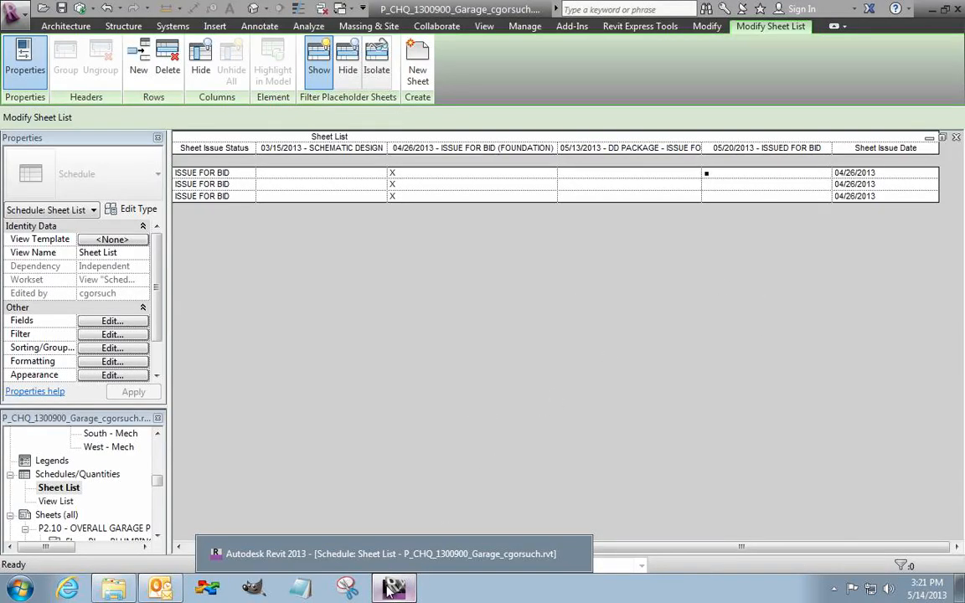
Review the Outlook e-mail's title block and Revit model submission instructions, and return to the sheet list in Revit
{"action": "left_click", "coordinate": [174, 591]}
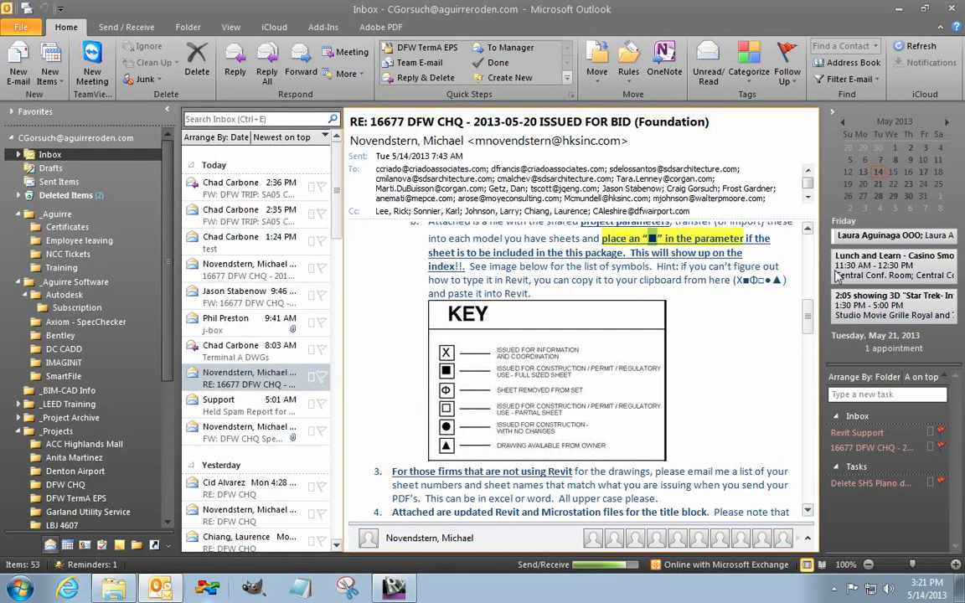
{"action": "left_click_drag", "start_coordinate": [806, 308], "coordinate": [806, 328]}
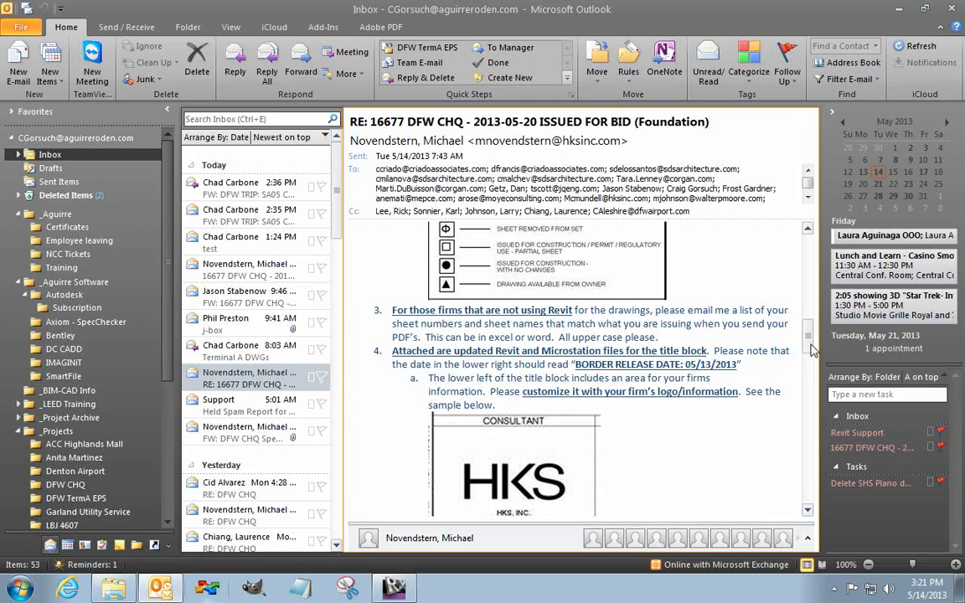
{"action": "left_click_drag", "start_coordinate": [809, 343], "coordinate": [810, 294]}
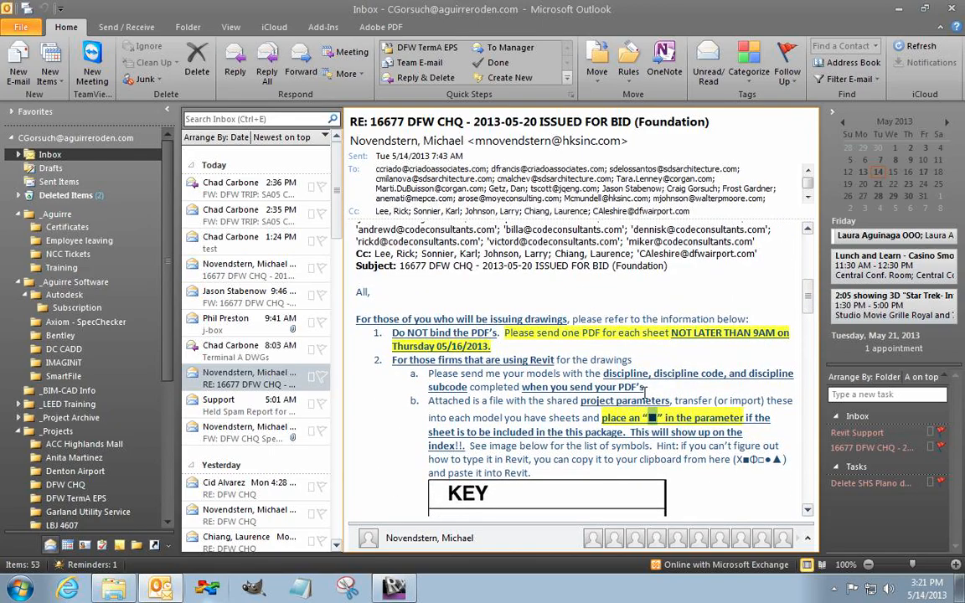
{"action": "left_click", "coordinate": [393, 589]}
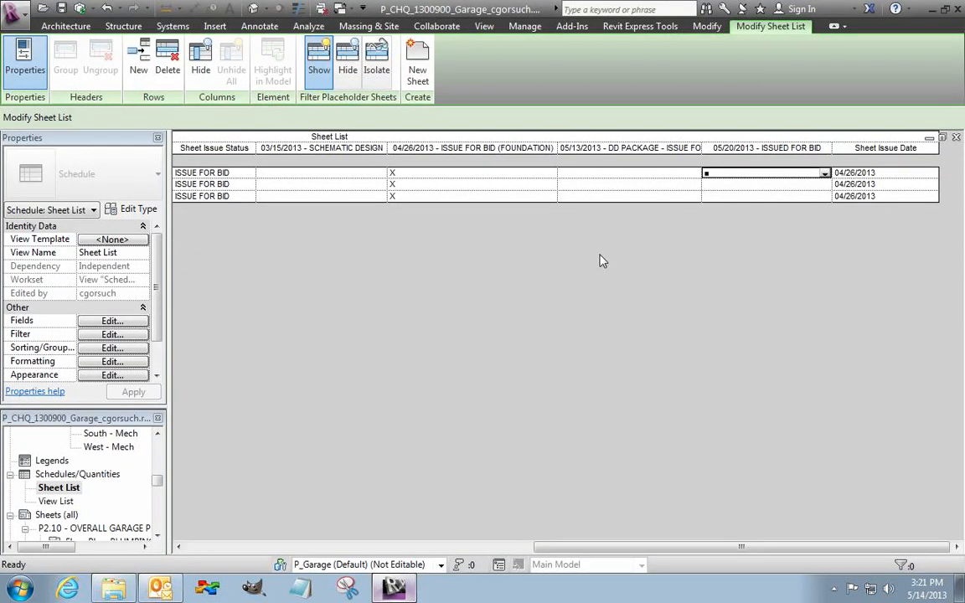